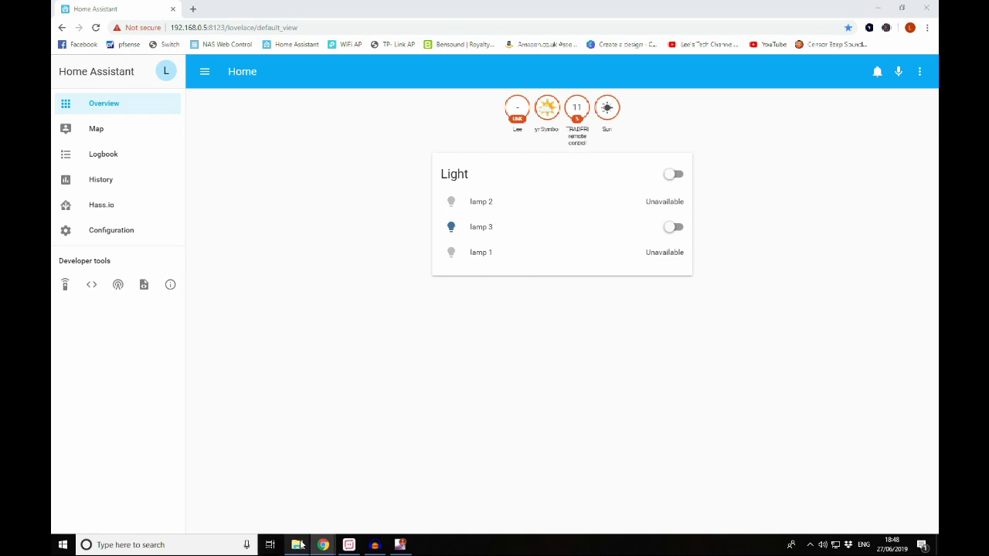
- Open configuration.yaml from the HASSIO config folder in Notepad++
{"action": "mouse_move", "coordinate": [296, 544]}
{"action": "left_click", "coordinate": [229, 517]}
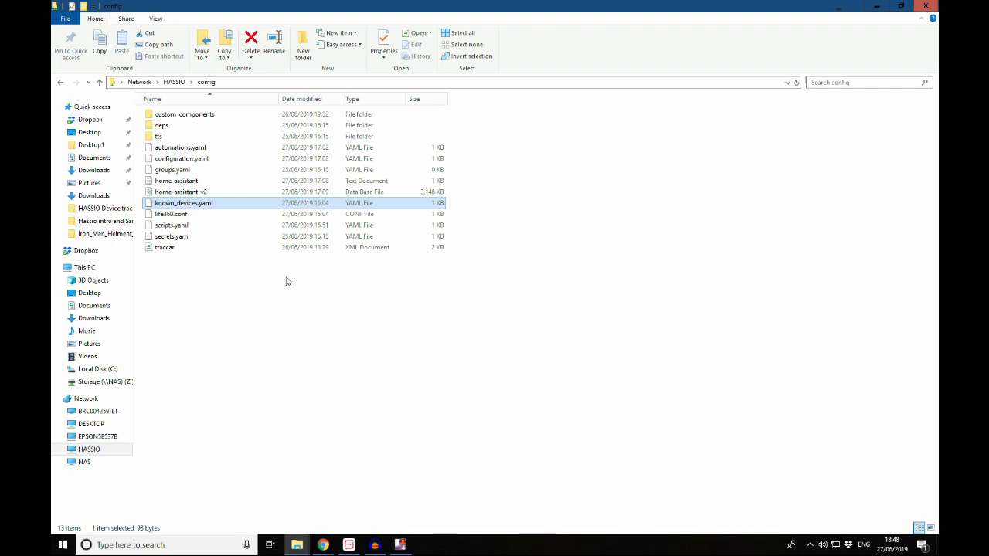
{"action": "double_click", "coordinate": [230, 158]}
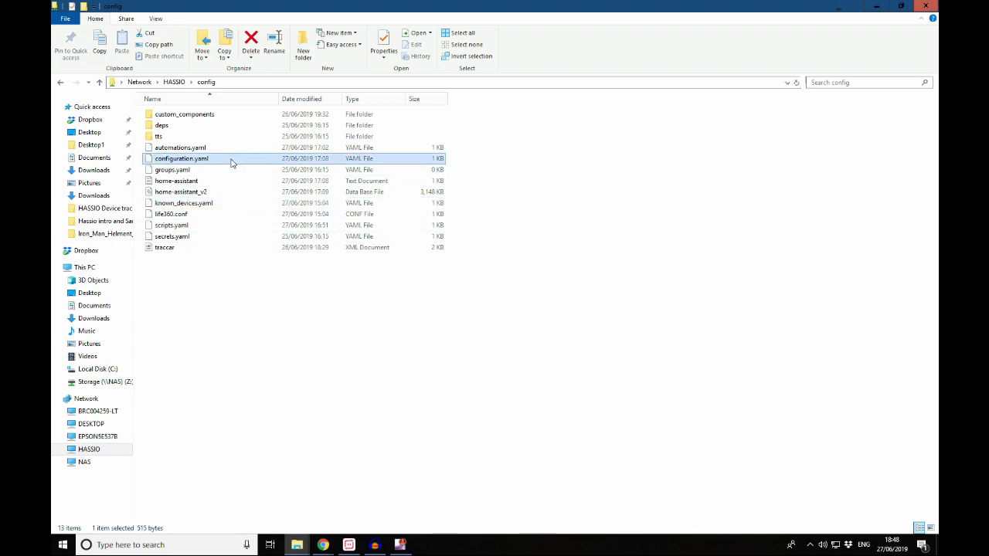
{"action": "right_click", "coordinate": [231, 159]}
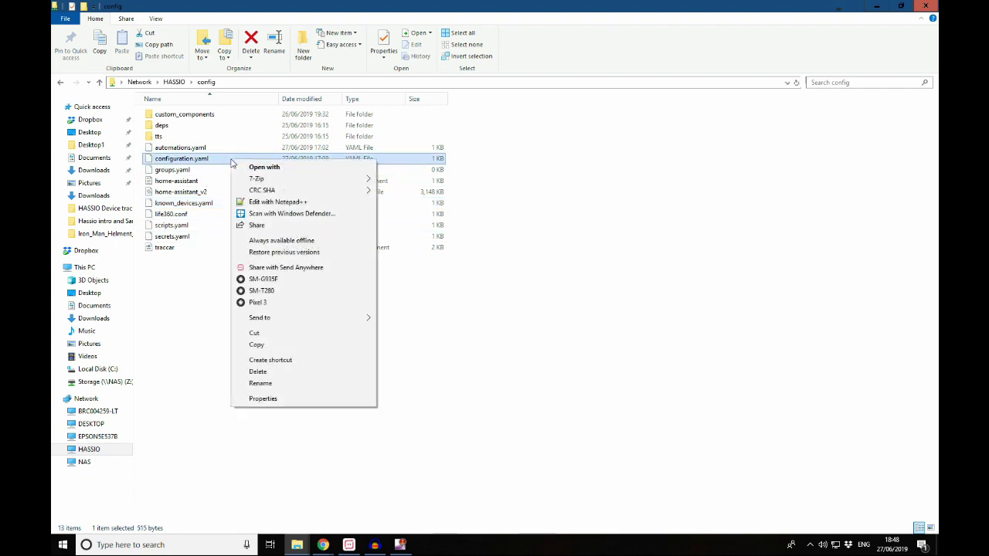
{"action": "left_click", "coordinate": [275, 204]}
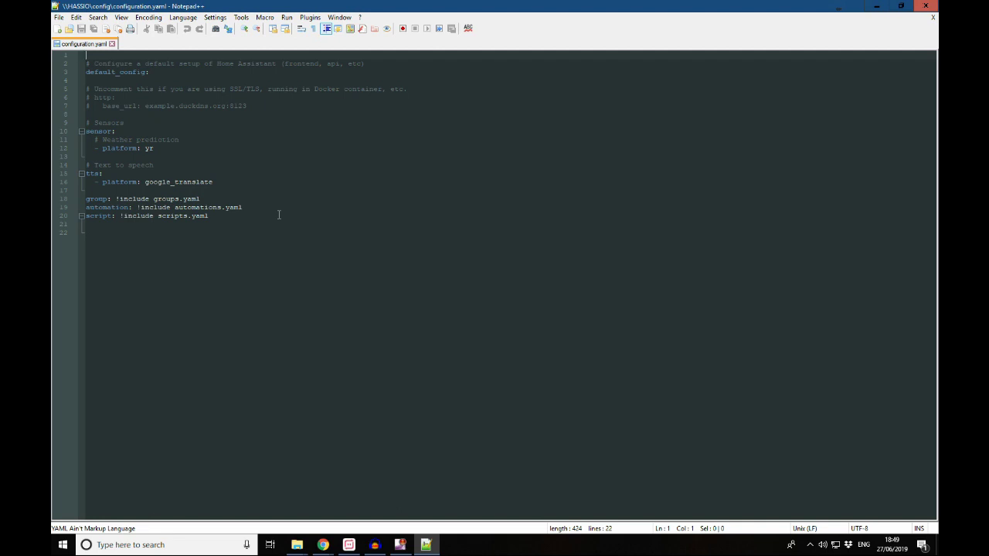
- Add a device_tracker section below the script include line, with a list entry setting platform to ping
{"action": "left_click", "coordinate": [215, 223]}
{"action": "key", "text": "Return"}
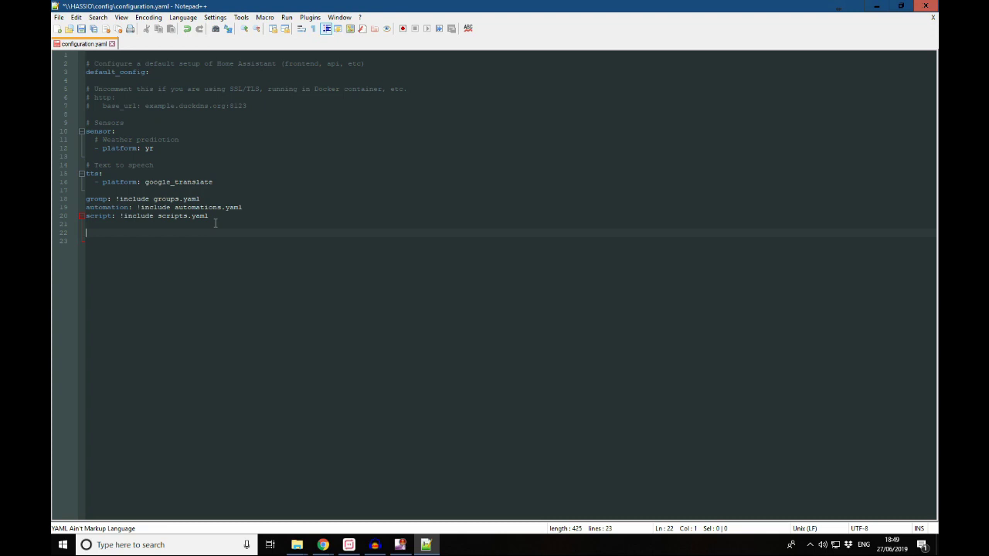
{"action": "type", "text": "device_tracker:"}
{"action": "key", "text": "Return"}
{"action": "type", "text": "plat"}
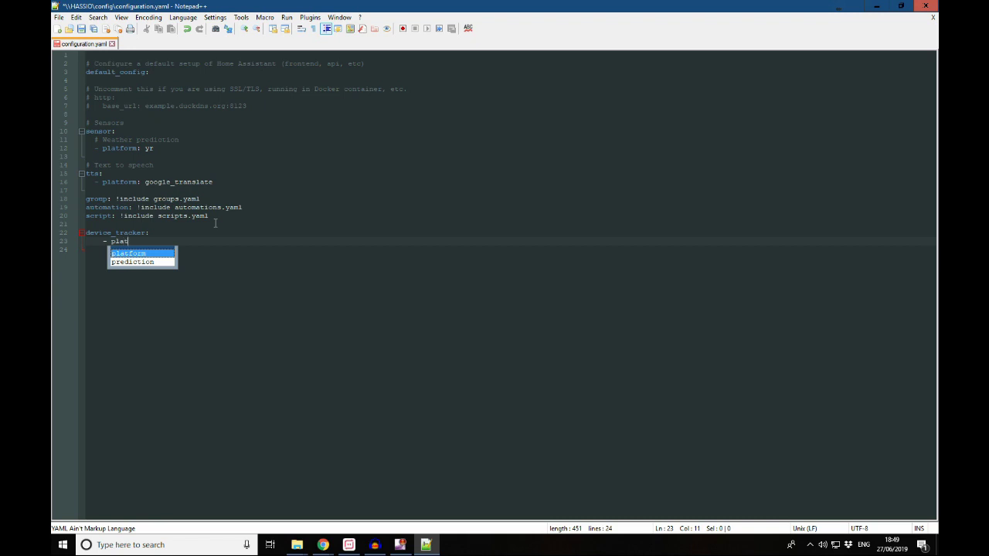
{"action": "key", "text": "Return"}
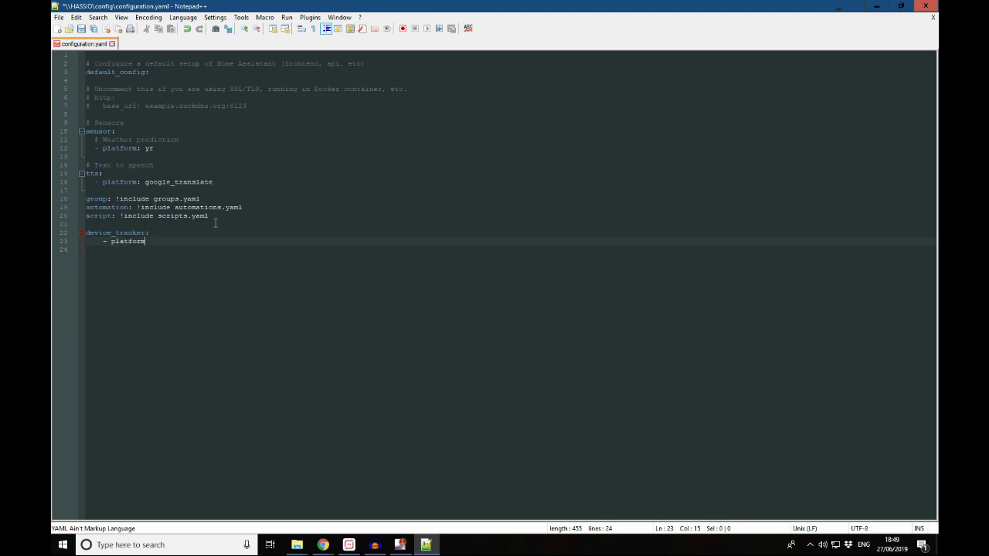
{"action": "type", "text": ":"}
{"action": "type", "text": "ping"}
- Add a hosts key under the ping platform with an indented entry labelled with the tracked person's first name
{"action": "key", "text": "Return"}
{"action": "type", "text": "ho"}
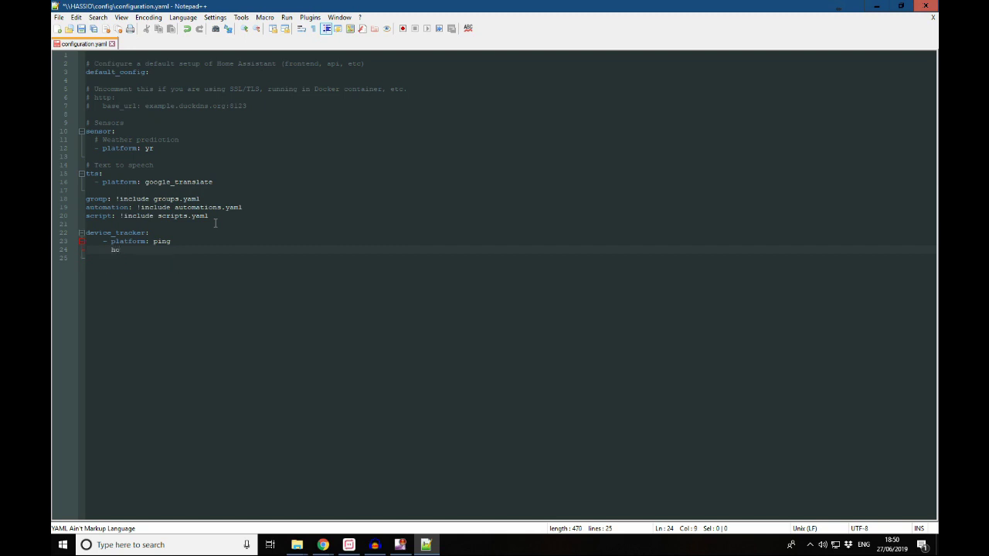
{"action": "type", "text": "sts:"}
{"action": "key", "text": "Return"}
{"action": "type", "text": "1ee:"}
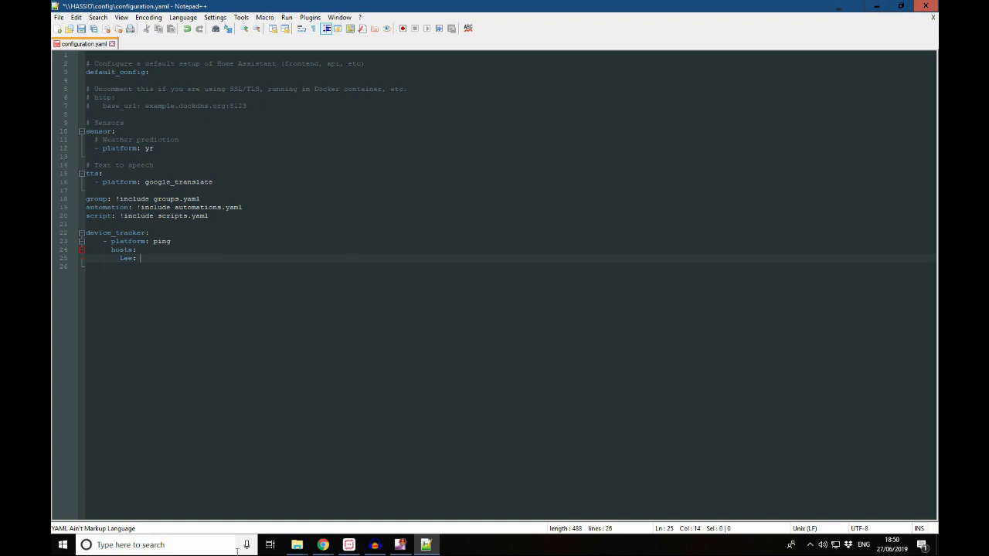
- Switch to the pfSense page in Chrome and look up the device's IP address in the DHCP leases
{"action": "left_click", "coordinate": [323, 544]}
{"action": "left_click", "coordinate": [332, 519]}
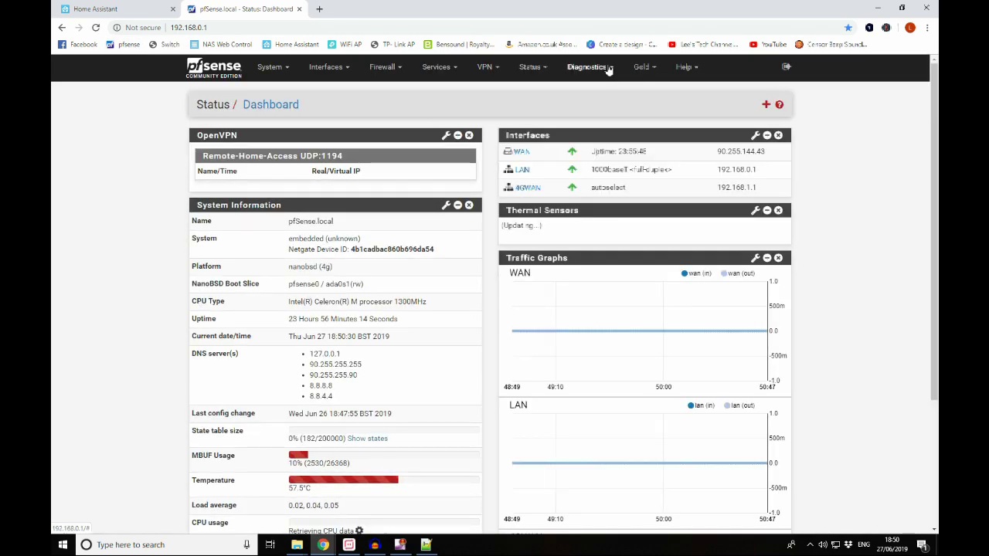
{"action": "left_click", "coordinate": [608, 68]}
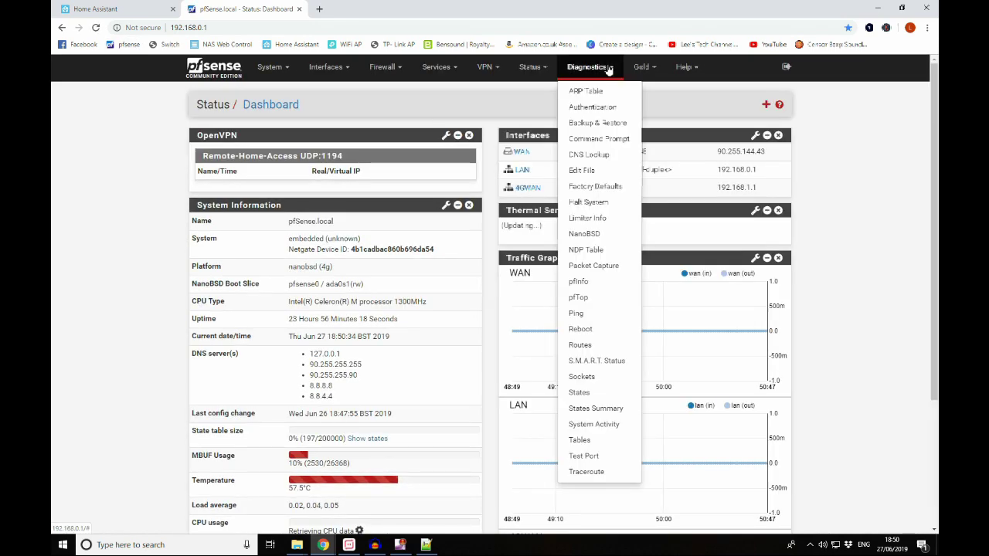
{"action": "left_click", "coordinate": [530, 67]}
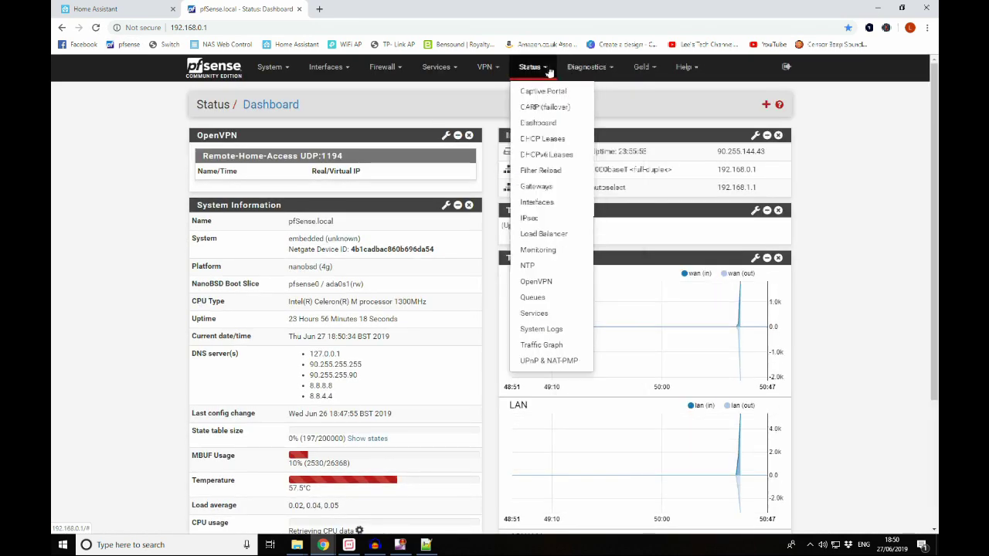
{"action": "left_click", "coordinate": [553, 142]}
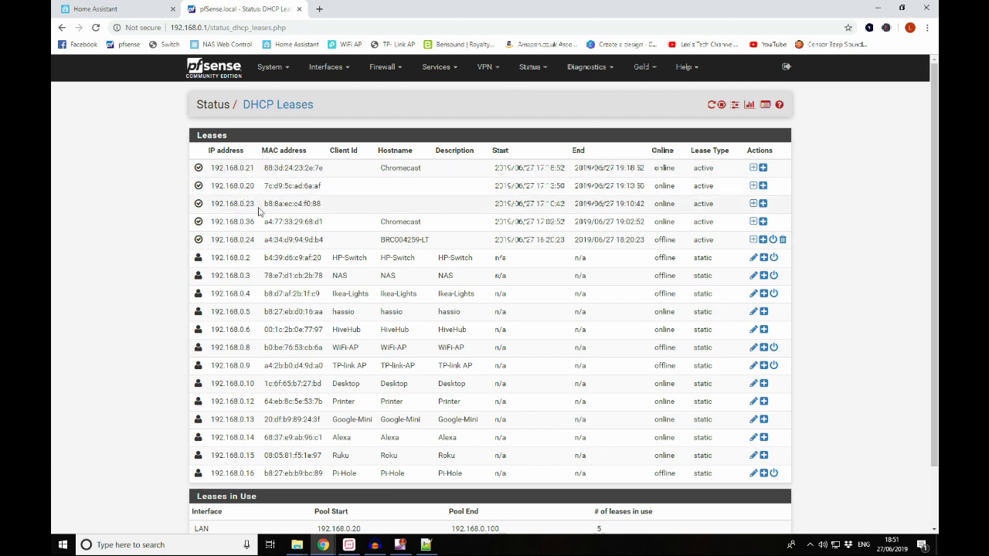
- Back in Notepad++, set the host entry's address to 192.168.0.20 and save configuration.yaml
{"action": "left_click", "coordinate": [429, 547]}
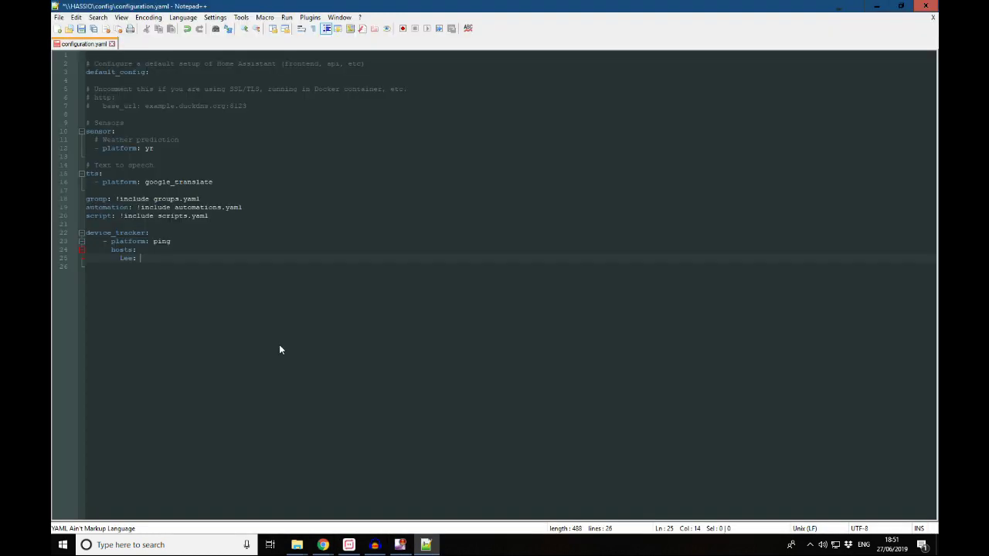
{"action": "type", "text": "192.168.0.20"}
{"action": "left_click", "coordinate": [81, 29]}
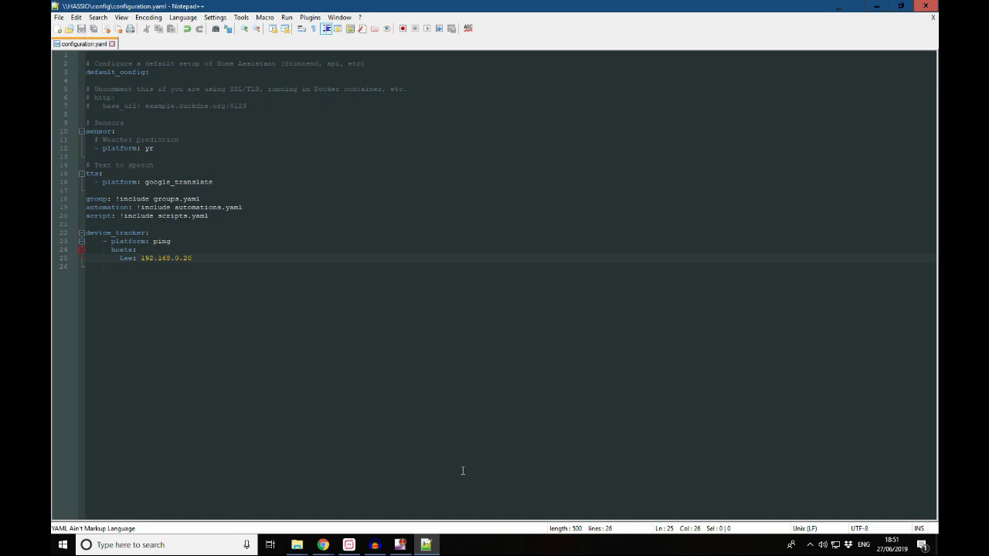
- Switch to Chrome, close the pfSense page and return to the Home Assistant page
{"action": "left_click", "coordinate": [331, 542]}
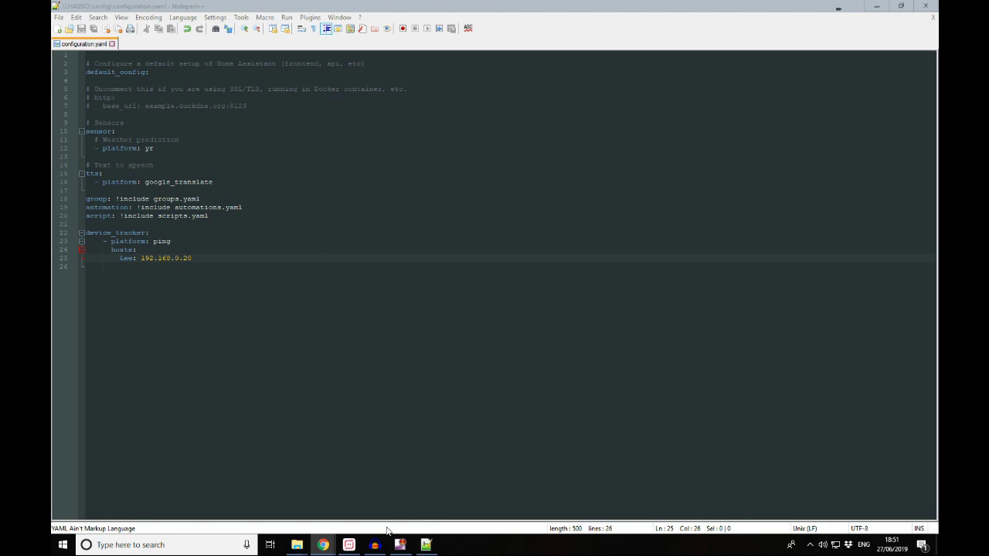
{"action": "mouse_move", "coordinate": [322, 540]}
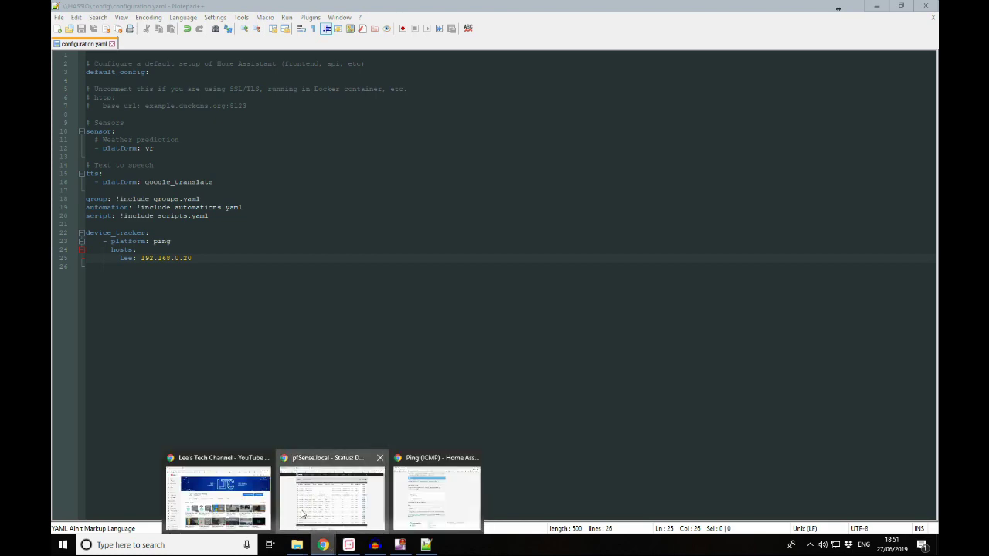
{"action": "left_click", "coordinate": [301, 513]}
{"action": "left_click", "coordinate": [301, 9]}
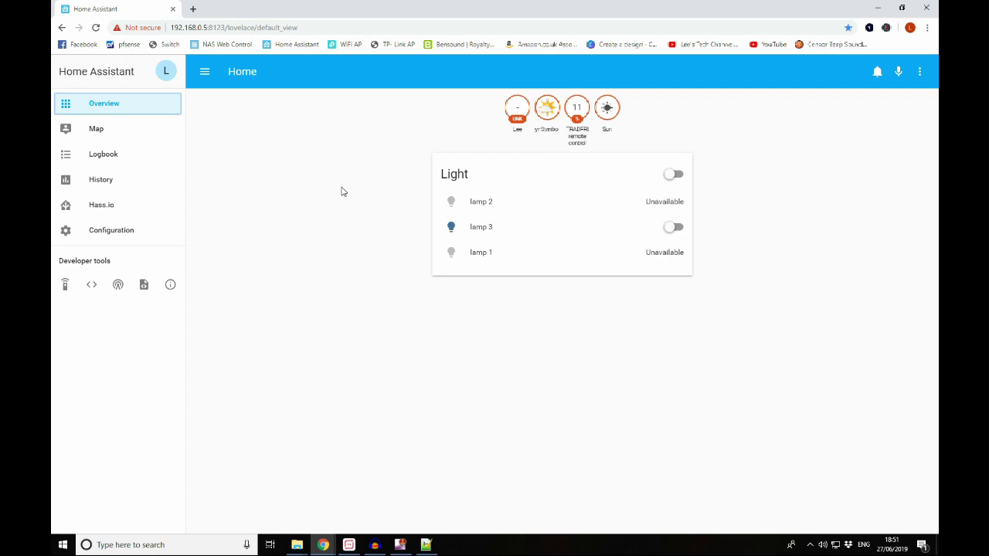
- Run the configuration validation check in Home Assistant's General configuration
{"action": "left_click", "coordinate": [132, 231]}
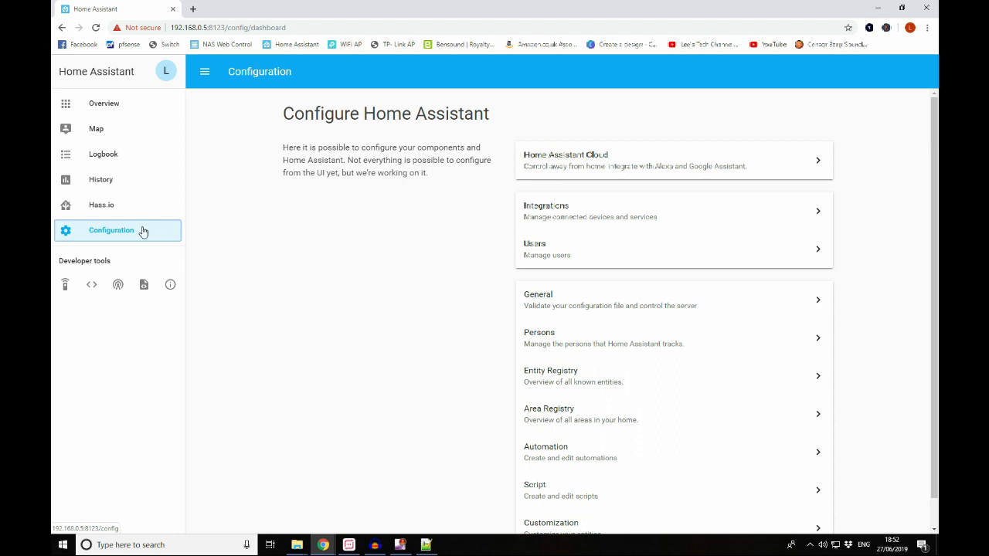
{"action": "left_click", "coordinate": [562, 305]}
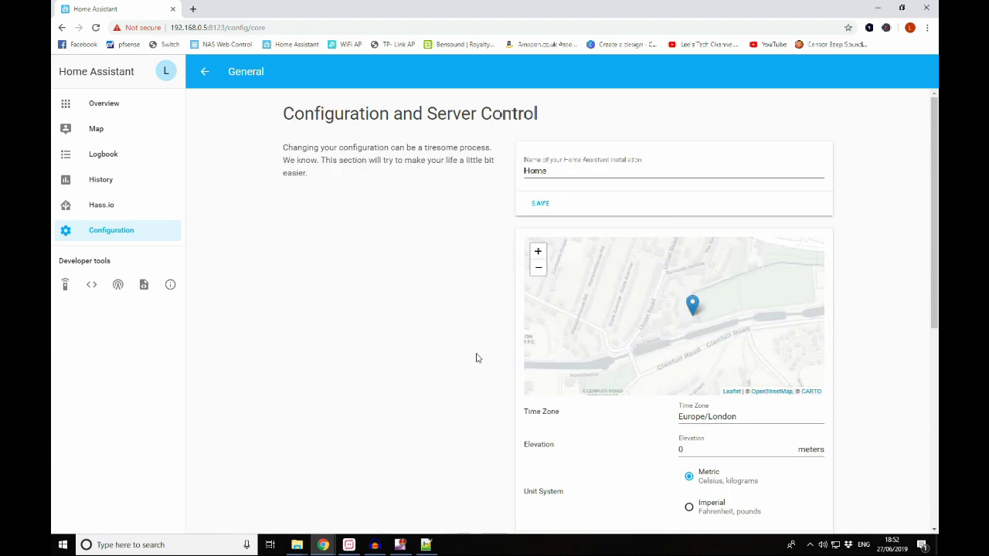
{"action": "scroll", "coordinate": [476, 358], "scroll_direction": "down", "scroll_amount": 5}
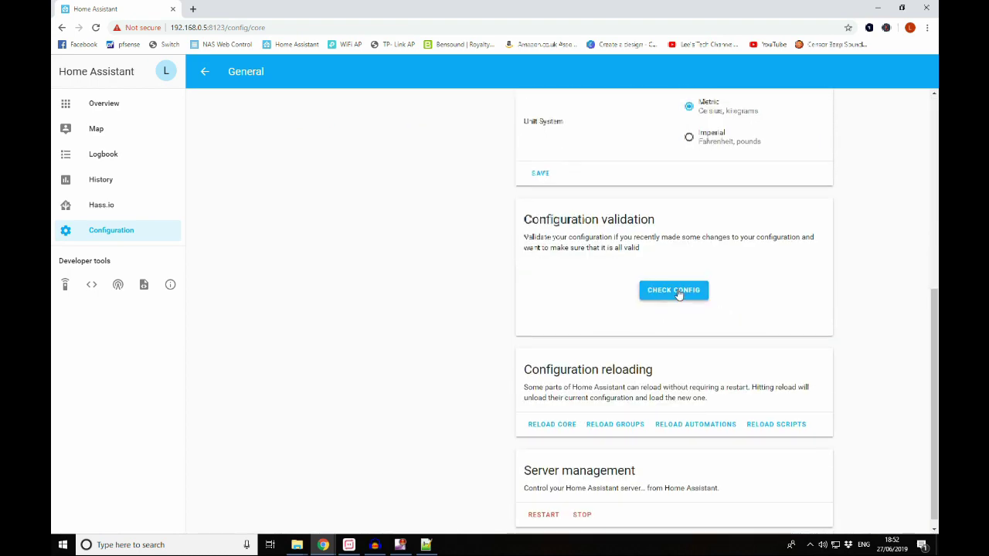
{"action": "left_click", "coordinate": [678, 292]}
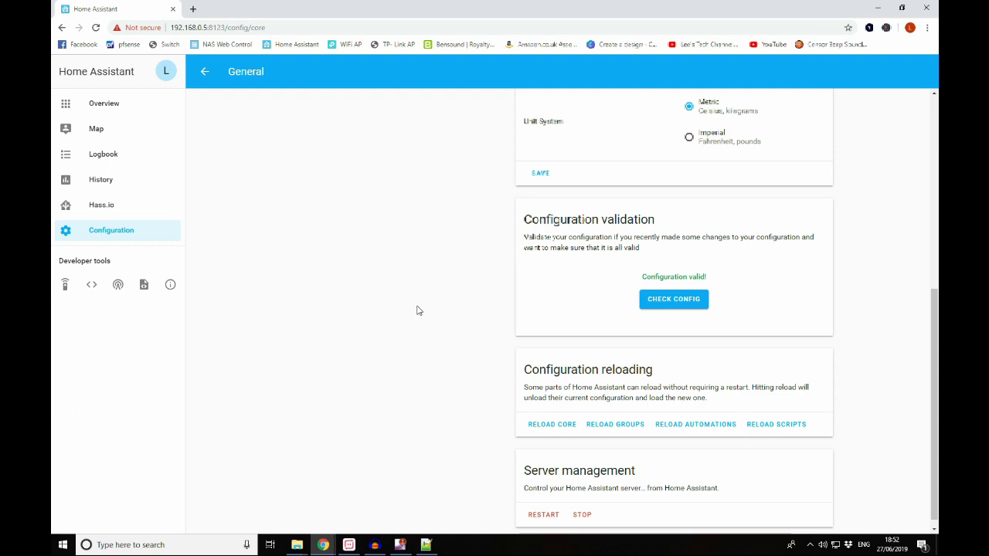
- Reboot the Hass.io host system and return to the Home Assistant overview
{"action": "left_click", "coordinate": [91, 204]}
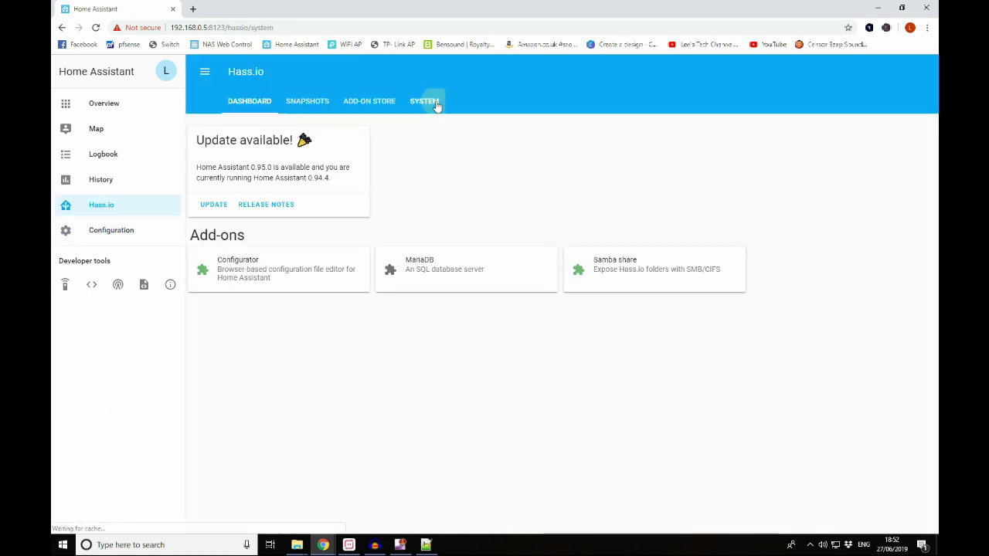
{"action": "left_click", "coordinate": [424, 101]}
{"action": "left_click", "coordinate": [437, 285]}
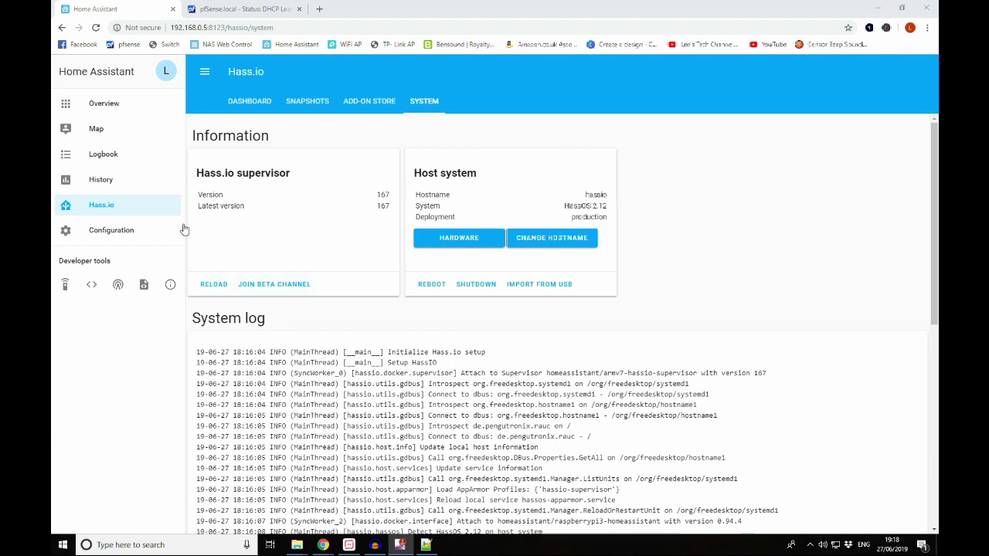
{"action": "left_click", "coordinate": [120, 113]}
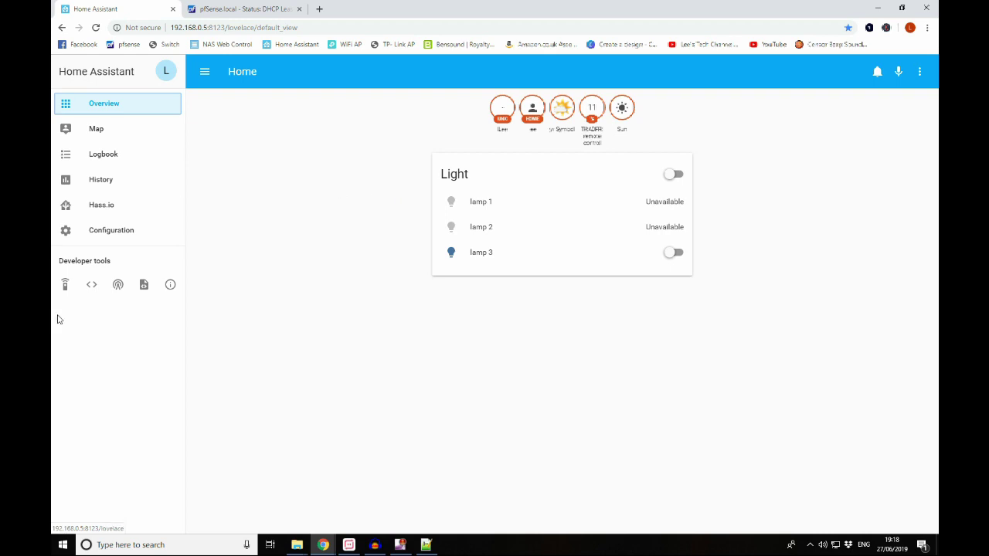
- Create a new automation in the automation editor and name it "lights off"
{"action": "left_click", "coordinate": [96, 237]}
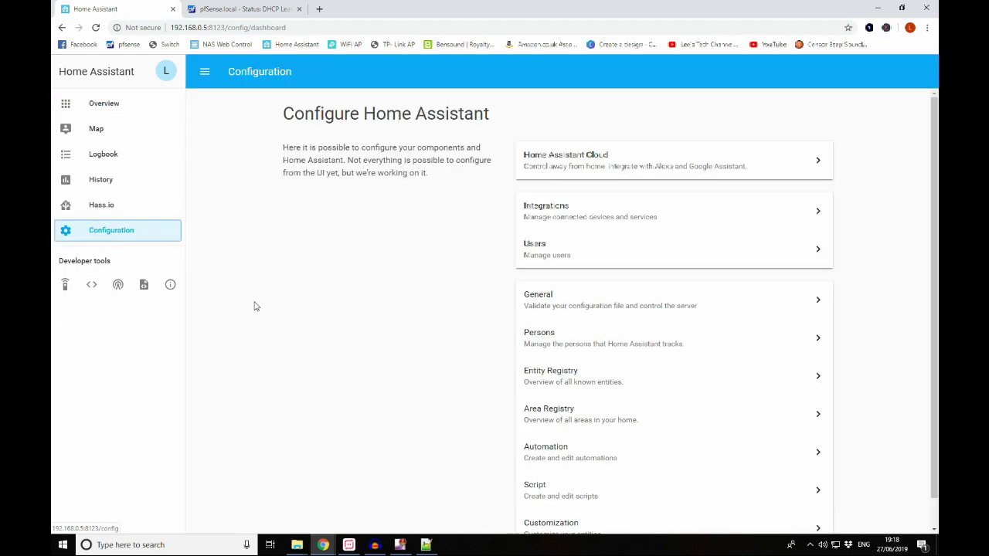
{"action": "left_click", "coordinate": [570, 460]}
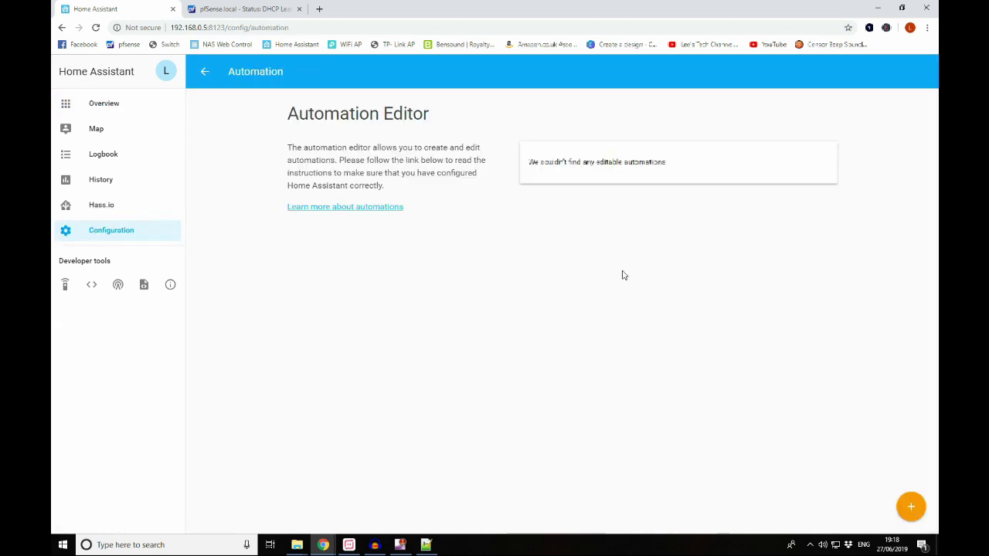
{"action": "left_click", "coordinate": [910, 506]}
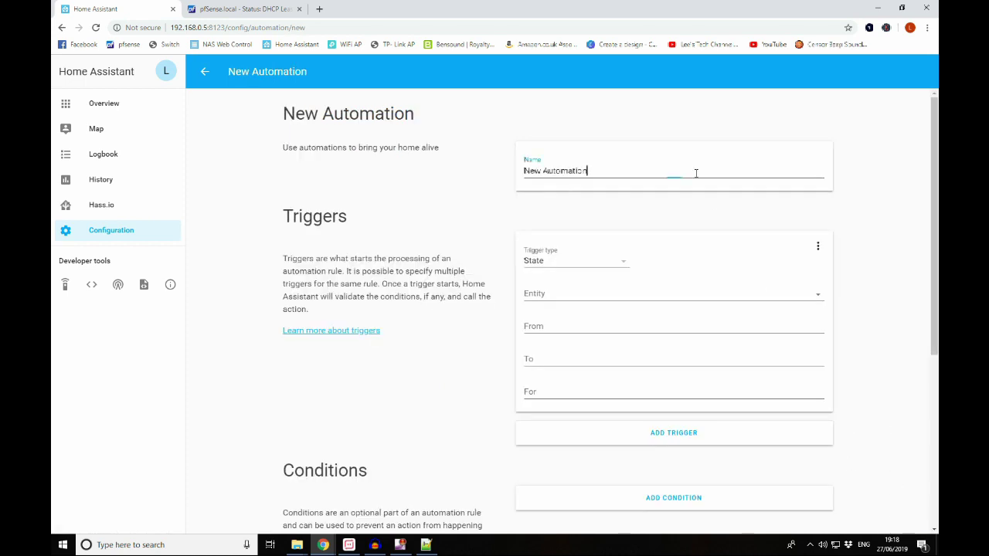
{"action": "triple_click", "coordinate": [695, 171]}
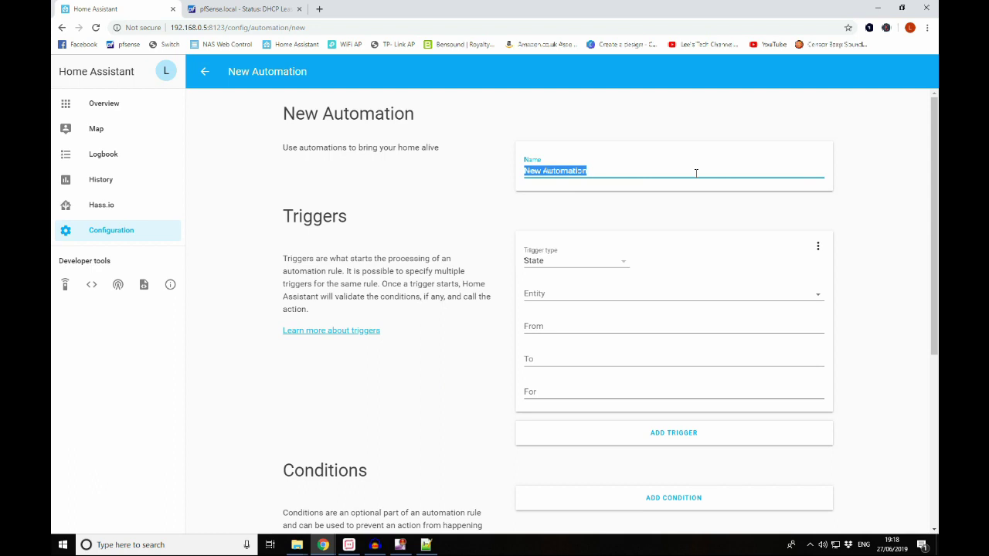
{"action": "key", "text": "BackSpace"}
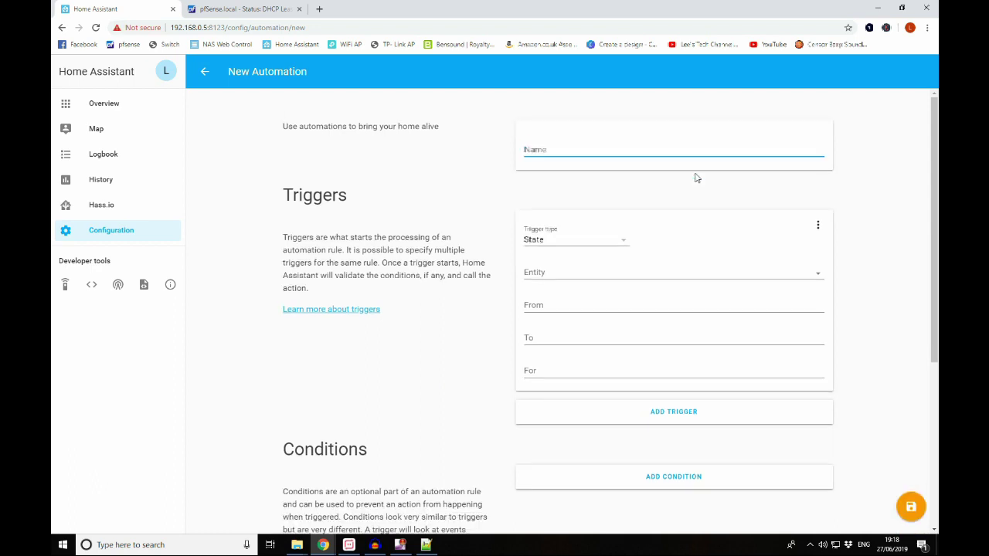
{"action": "type", "text": "lights off"}
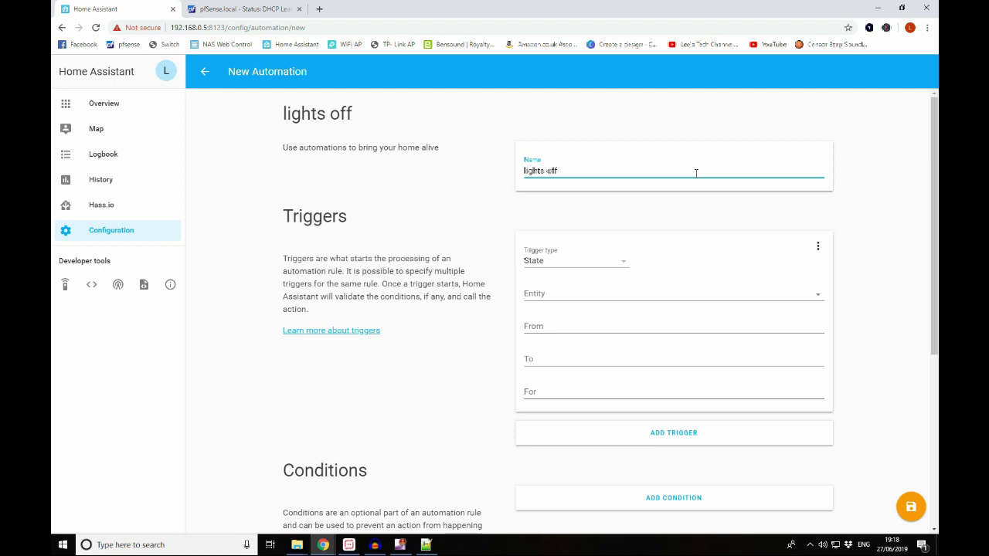
{"action": "left_click", "coordinate": [867, 249]}
- Keep the trigger type as State and set its entity to the tracked person's device_tracker entity
{"action": "left_click", "coordinate": [620, 265]}
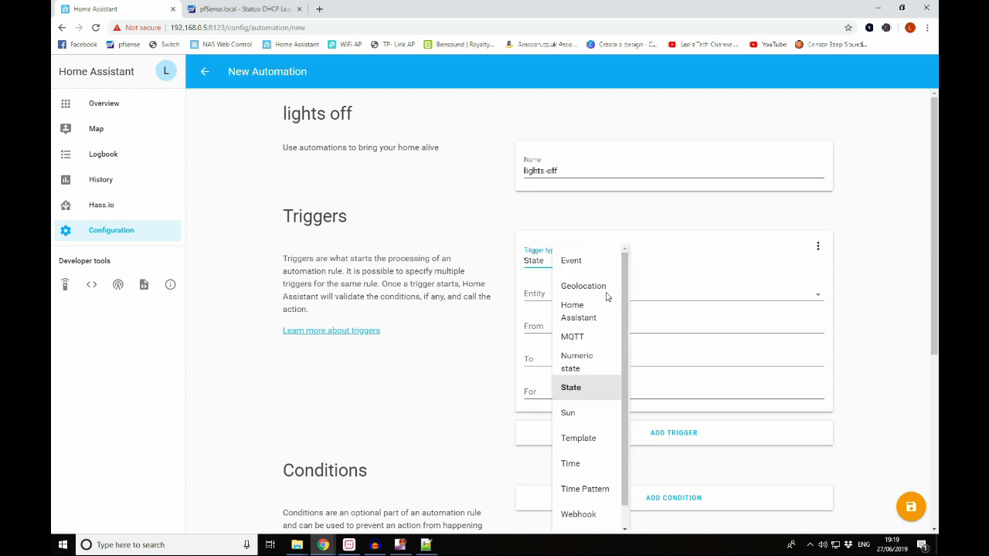
{"action": "left_click", "coordinate": [651, 276]}
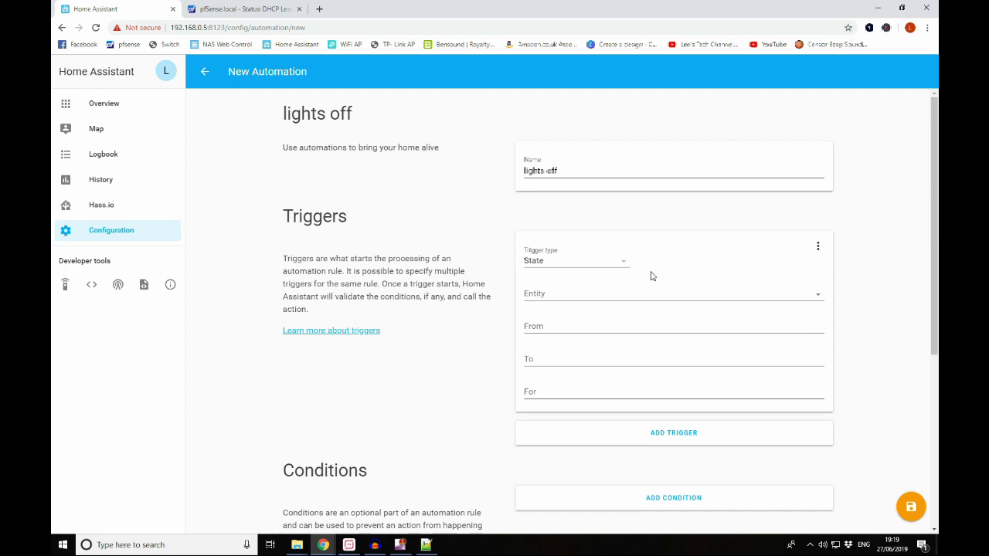
{"action": "left_click", "coordinate": [818, 299]}
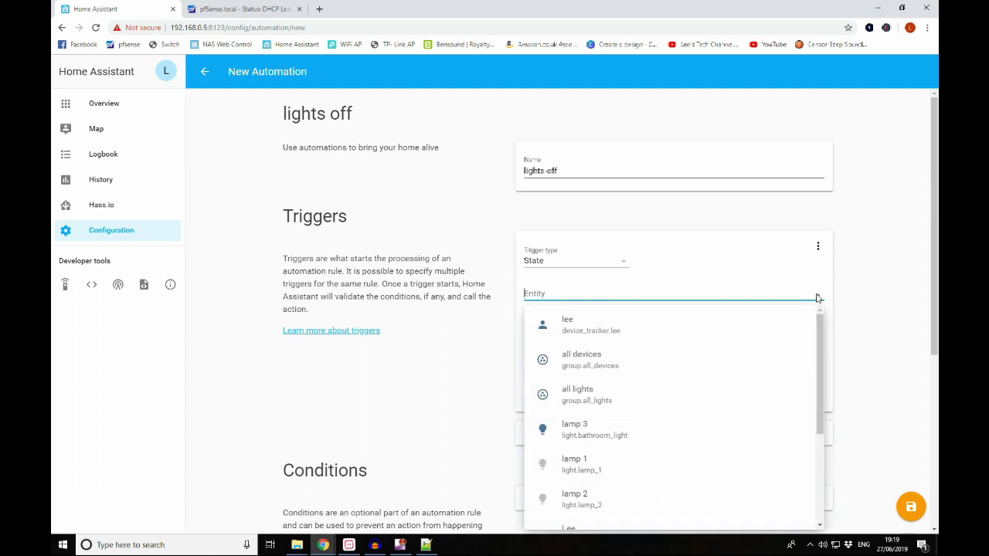
{"action": "left_click", "coordinate": [658, 332]}
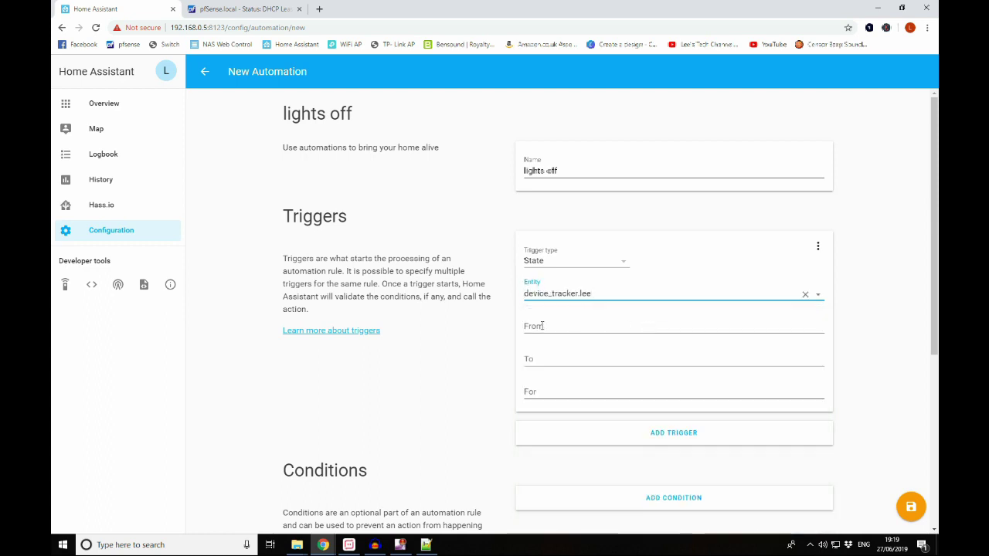
- Set the State trigger's To value to not_home so it fires when the tracked device leaves
{"action": "left_click", "coordinate": [550, 358]}
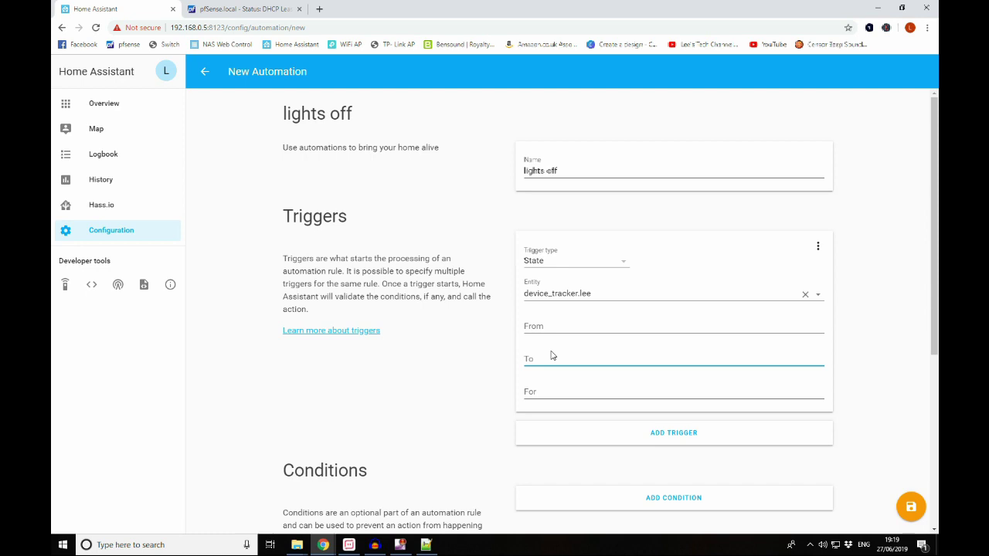
{"action": "type", "text": "N"}
{"action": "key", "text": "BackSpace"}
{"action": "type", "text": "not_home"}
- Set the automation's Call service action to the light.turn_off service
{"action": "scroll", "coordinate": [495, 383], "scroll_direction": "down", "scroll_amount": 4}
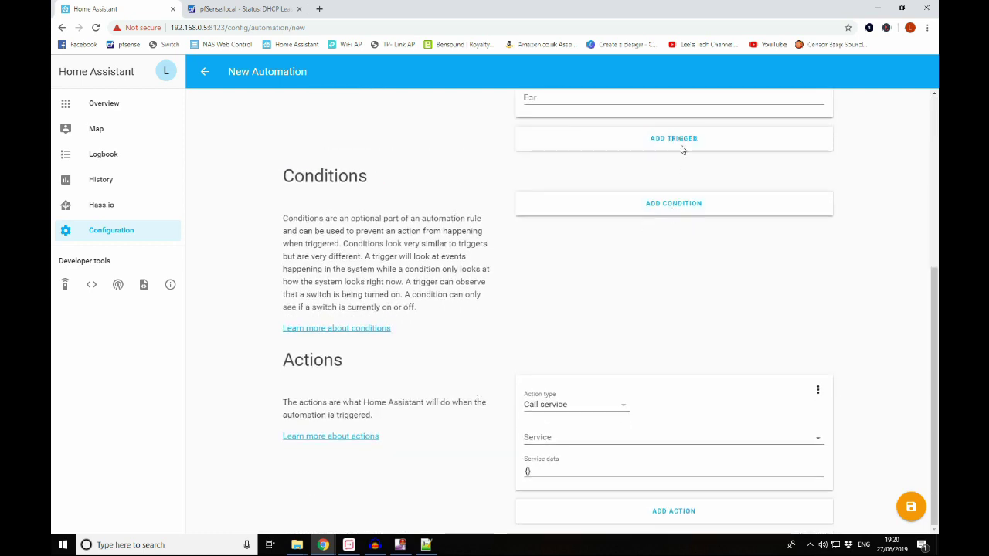
{"action": "left_click", "coordinate": [690, 214]}
{"action": "scroll", "coordinate": [679, 292], "scroll_direction": "up", "scroll_amount": 3}
{"action": "scroll", "coordinate": [567, 284], "scroll_direction": "down", "scroll_amount": 3}
{"action": "left_click", "coordinate": [815, 438]}
{"action": "scroll", "coordinate": [664, 263], "scroll_direction": "down", "scroll_amount": 10}
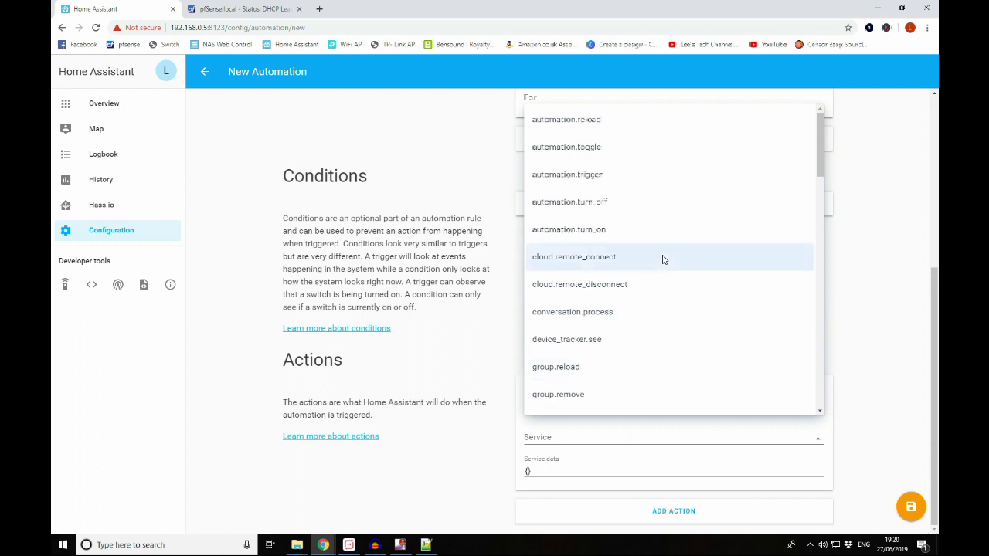
{"action": "scroll", "coordinate": [662, 259], "scroll_direction": "down", "scroll_amount": 3}
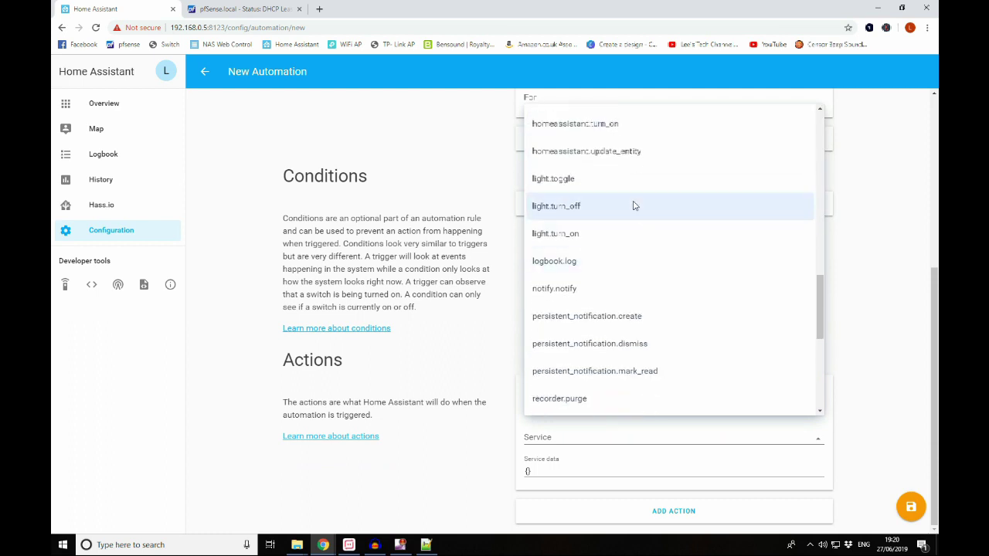
{"action": "left_click", "coordinate": [585, 210]}
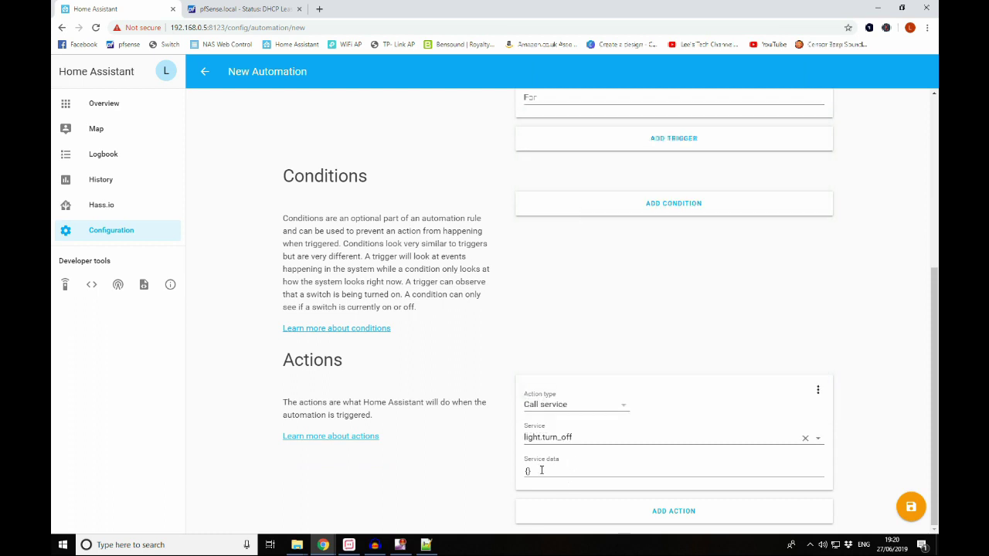
- Open Home Assistant's Services developer tool in the second browser tab and select the light.turn_off service
{"action": "left_click", "coordinate": [240, 8]}
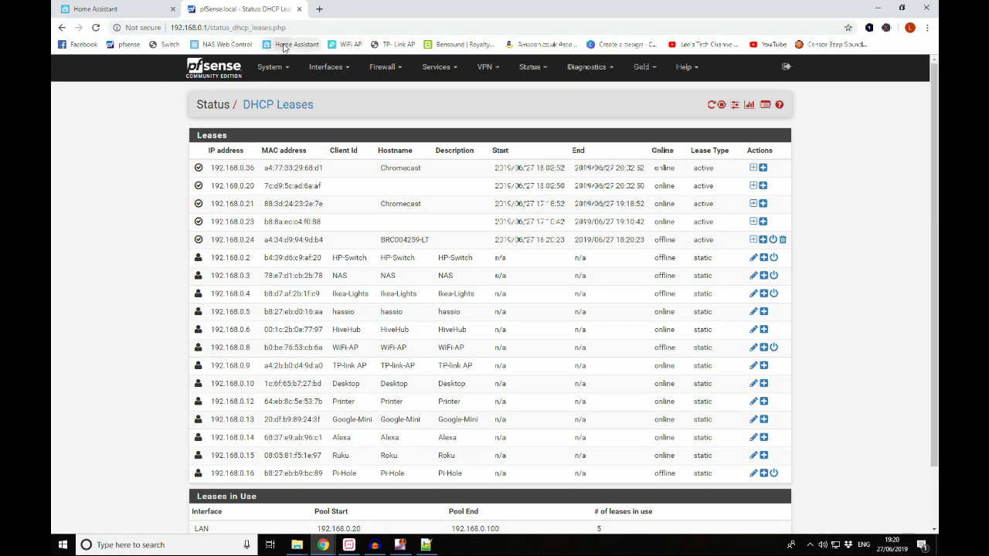
{"action": "left_click", "coordinate": [286, 45]}
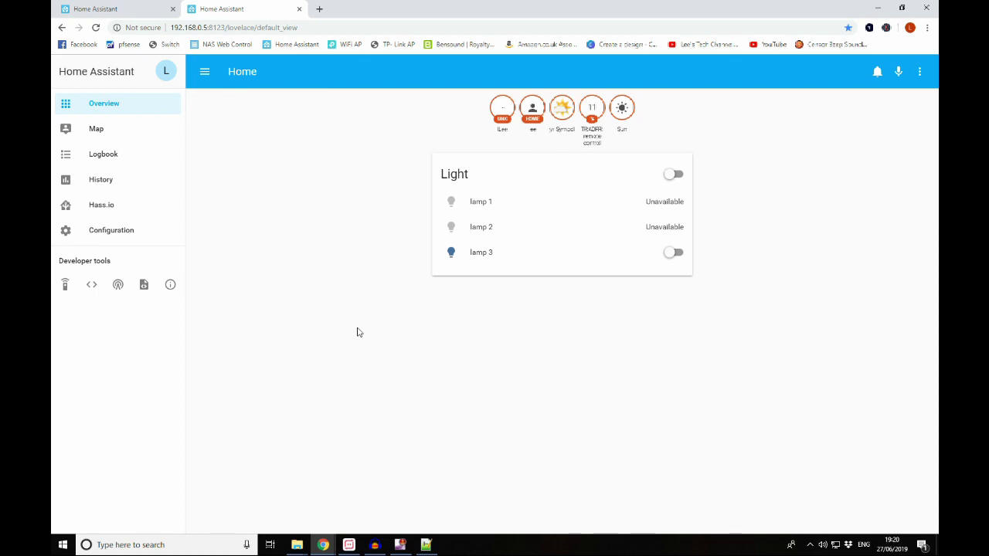
{"action": "left_click", "coordinate": [64, 288]}
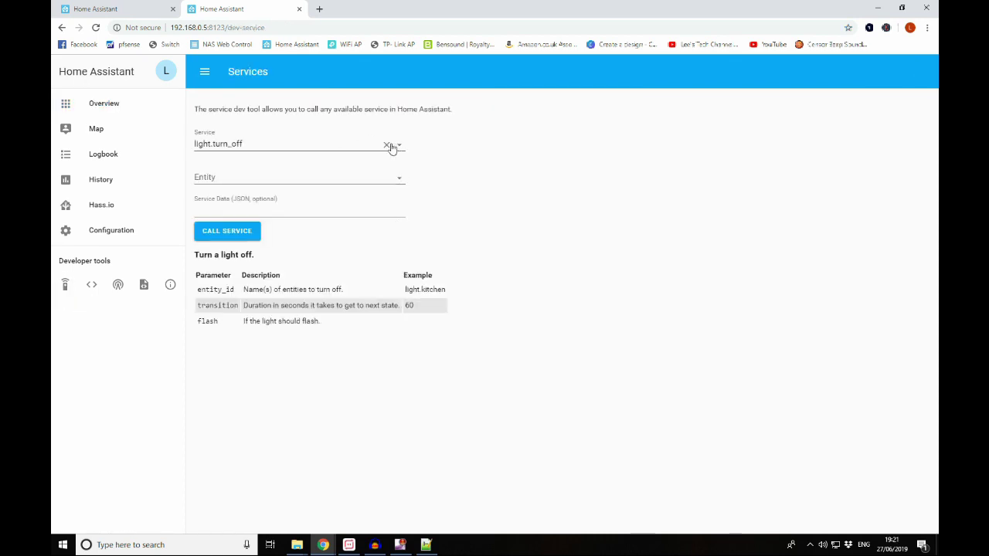
{"action": "left_click", "coordinate": [400, 148]}
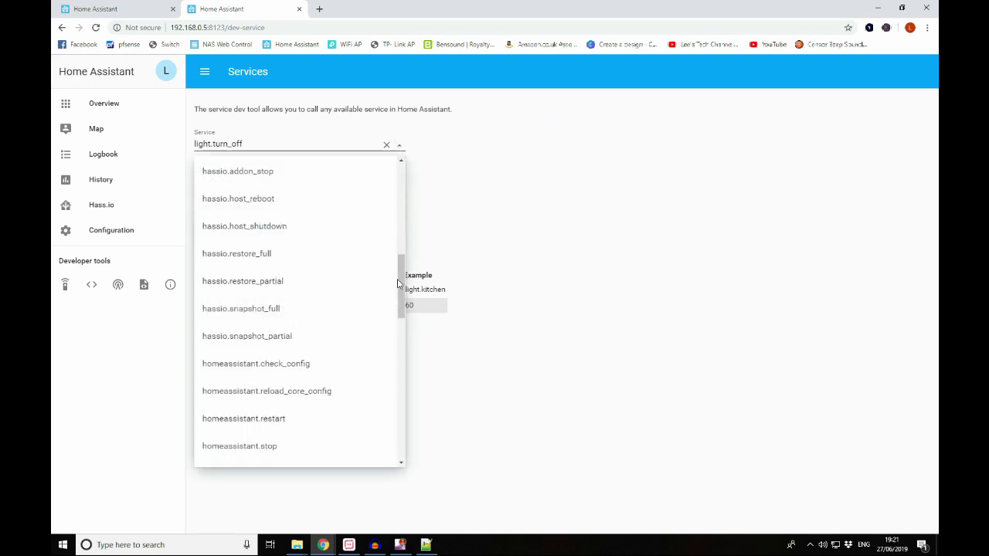
{"action": "left_click_drag", "start_coordinate": [402, 279], "coordinate": [401, 334]}
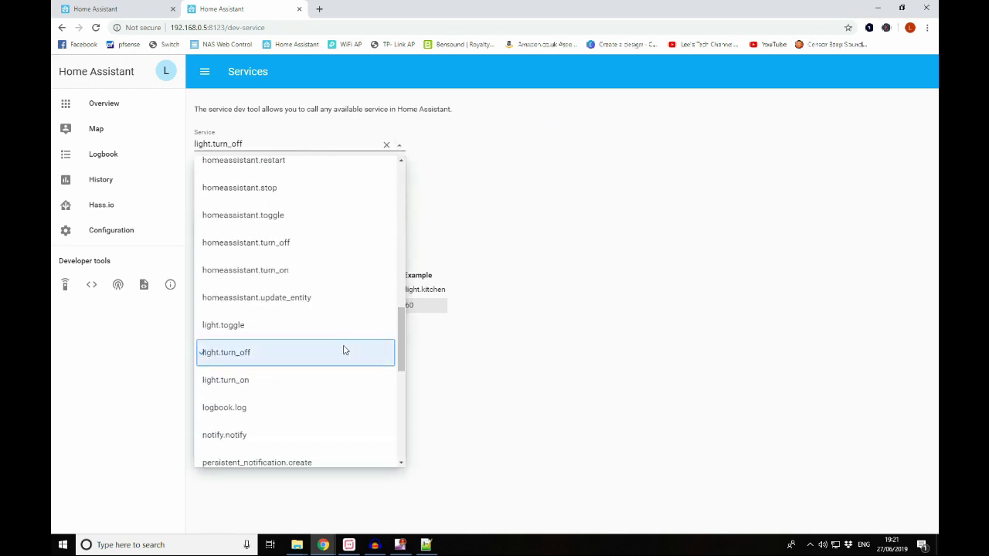
{"action": "left_click", "coordinate": [343, 349]}
- Choose lamp 3 (light.bathroom_light) as the service's entity and copy the generated service data JSON
{"action": "left_click", "coordinate": [398, 182]}
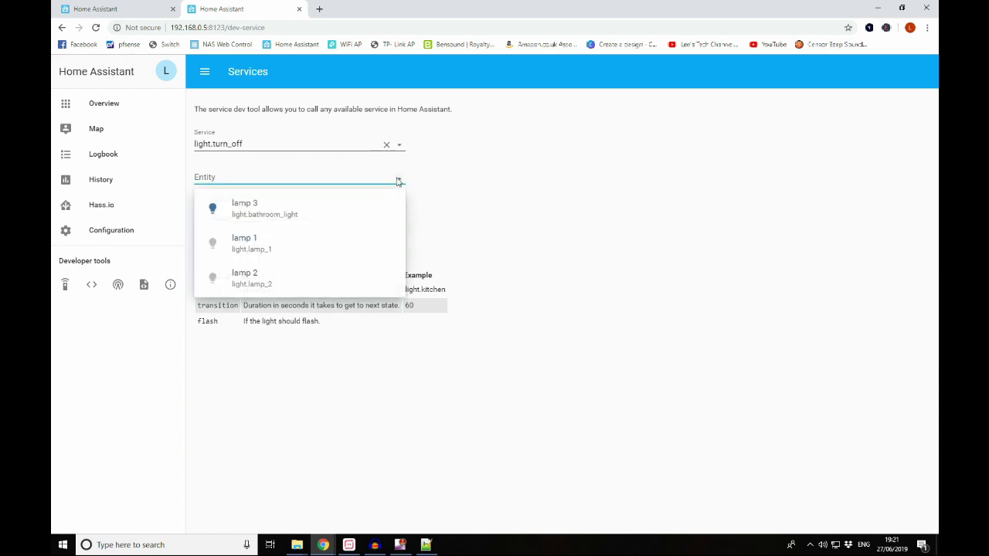
{"action": "left_click", "coordinate": [317, 212]}
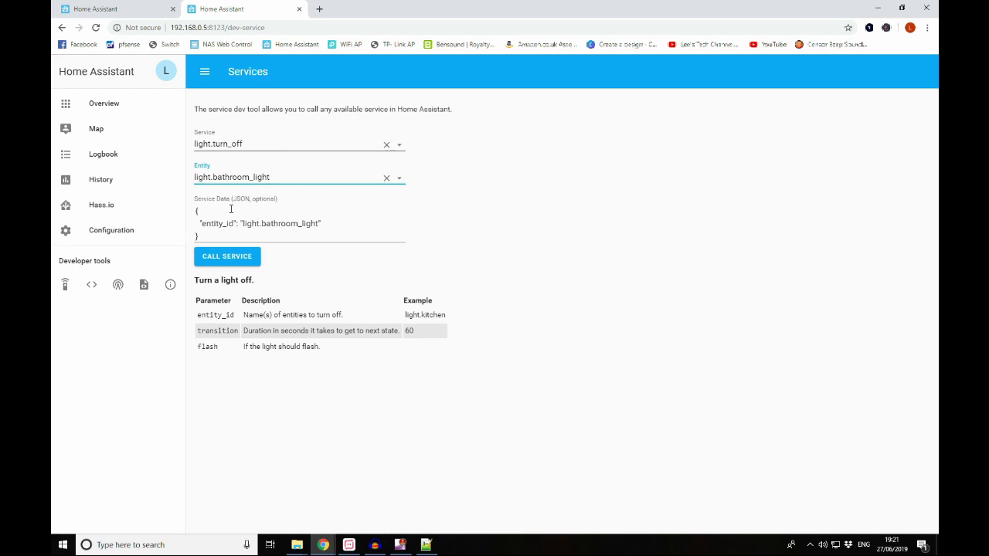
{"action": "left_click_drag", "start_coordinate": [202, 235], "coordinate": [196, 216]}
{"action": "key", "text": "ctrl+c"}
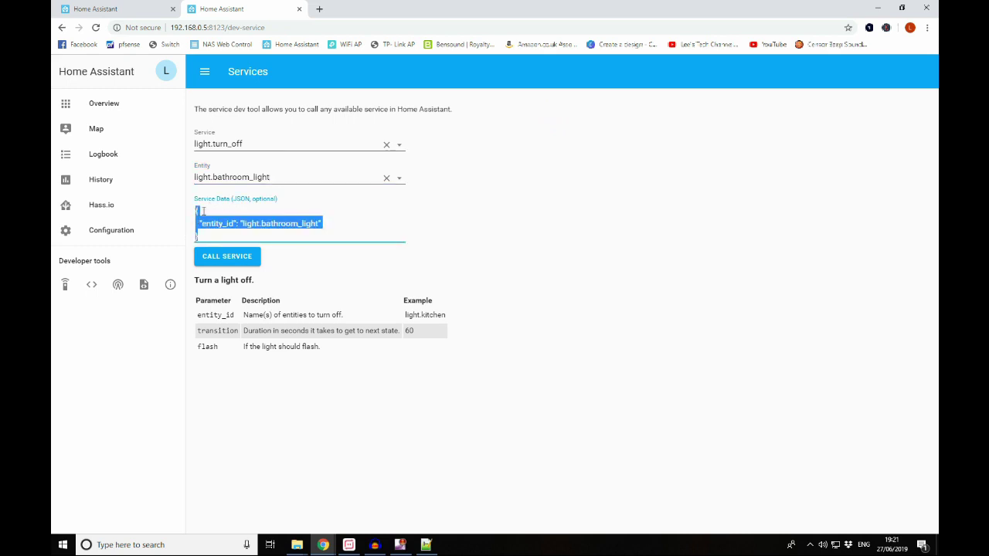
- Replace the empty service data in the new automation's action with the copied light.bathroom_light JSON
{"action": "left_click", "coordinate": [137, 10]}
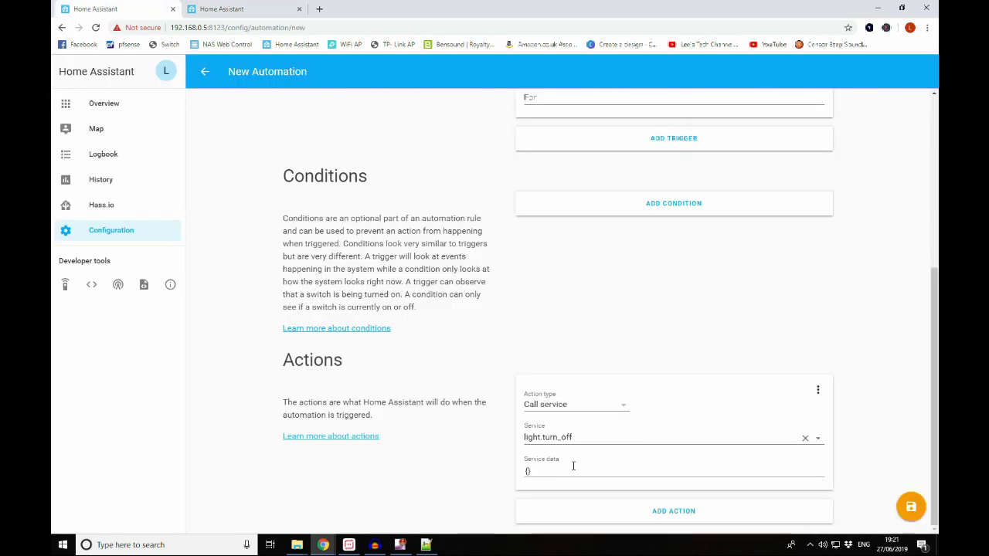
{"action": "left_click", "coordinate": [572, 468]}
{"action": "key", "text": "ctrl+a"}
{"action": "key", "text": "BackSpace"}
{"action": "key", "text": "ctrl+v"}
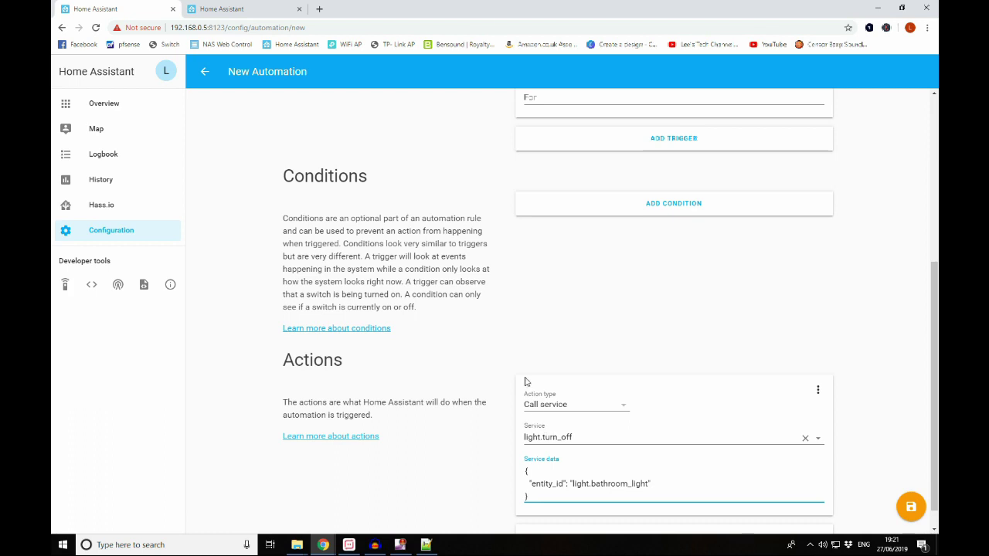
- Look up the group.all_lights entity and its attributes in the States developer tool in the second browser tab
{"action": "left_click", "coordinate": [251, 9]}
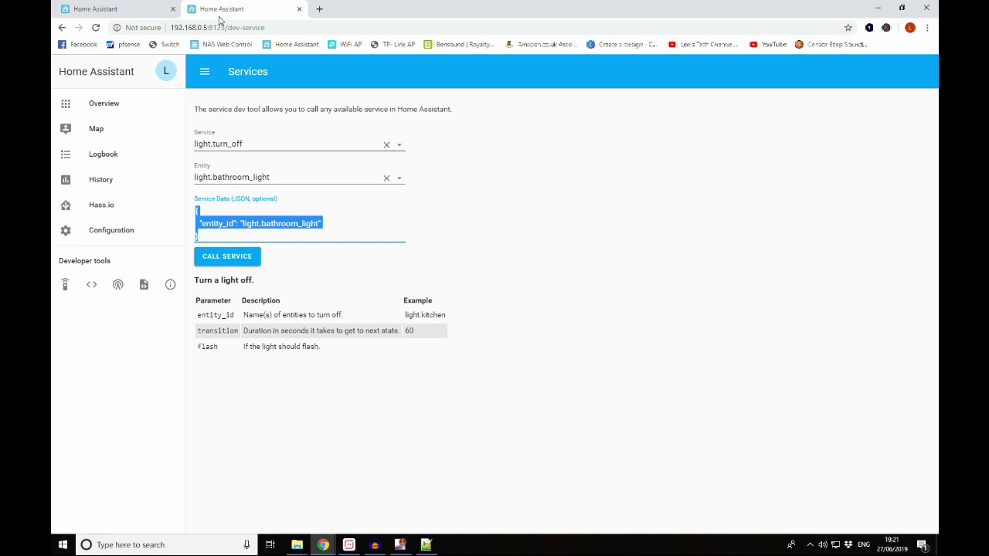
{"action": "left_click", "coordinate": [93, 286]}
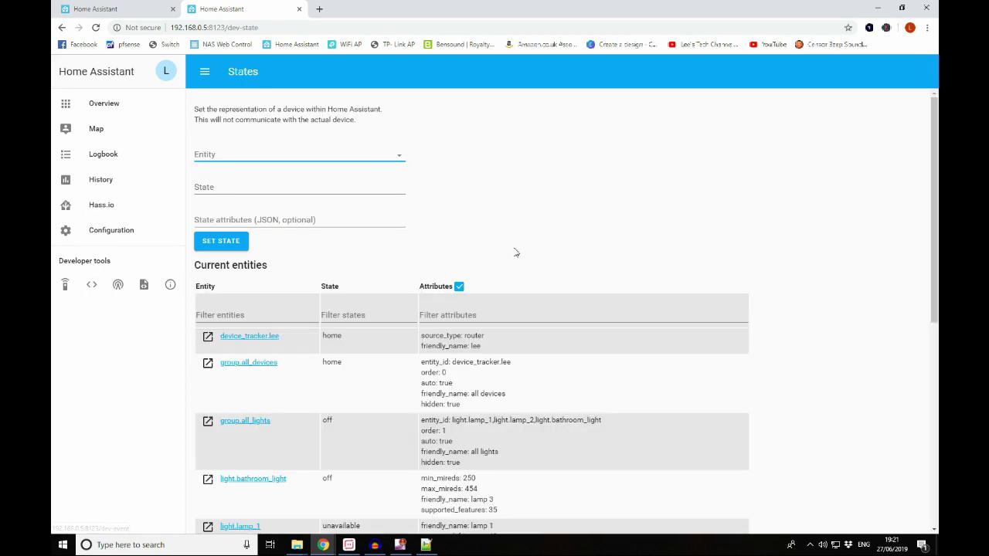
{"action": "scroll", "coordinate": [515, 253], "scroll_direction": "down", "scroll_amount": 2}
{"action": "scroll", "coordinate": [515, 252], "scroll_direction": "down", "scroll_amount": 5}
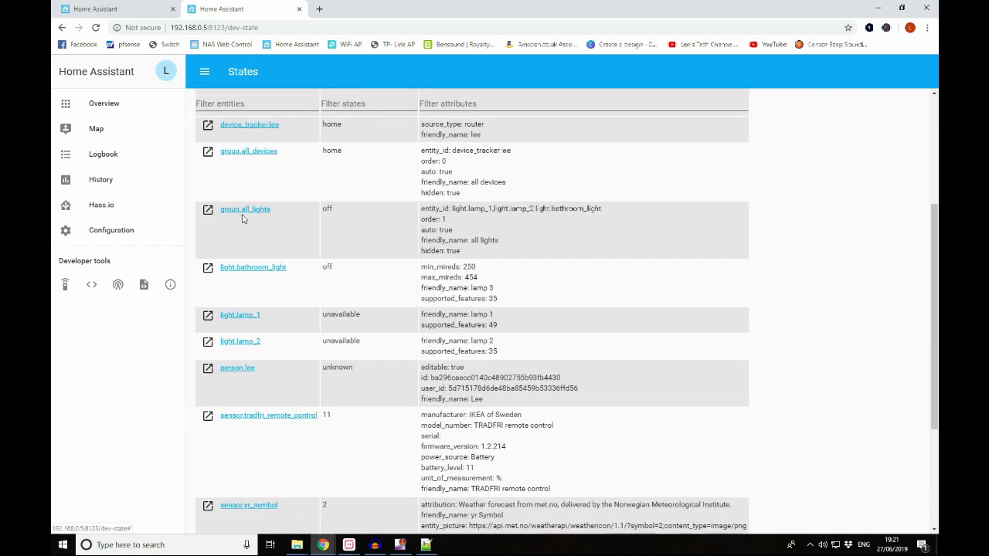
{"action": "left_click", "coordinate": [263, 215]}
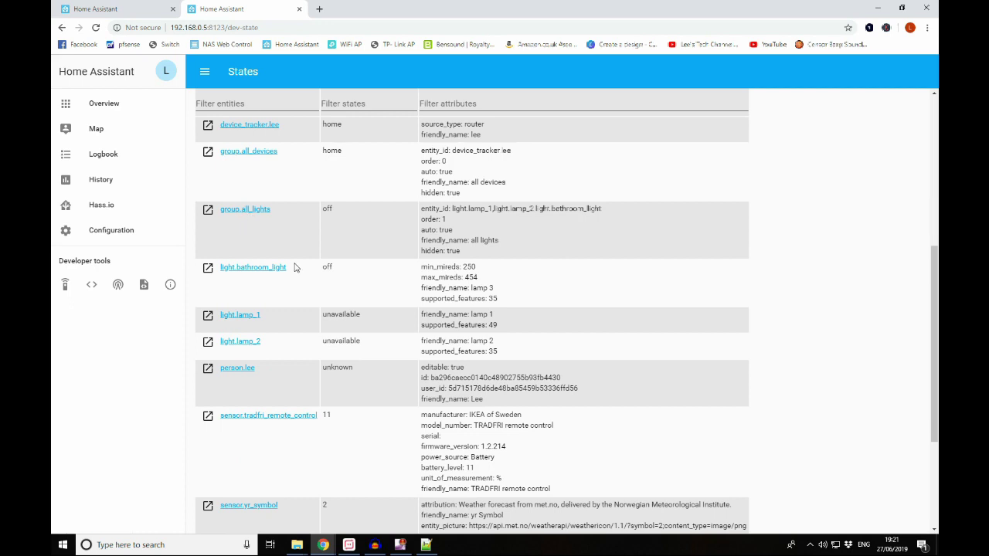
{"action": "scroll", "coordinate": [293, 267], "scroll_direction": "up", "scroll_amount": 3}
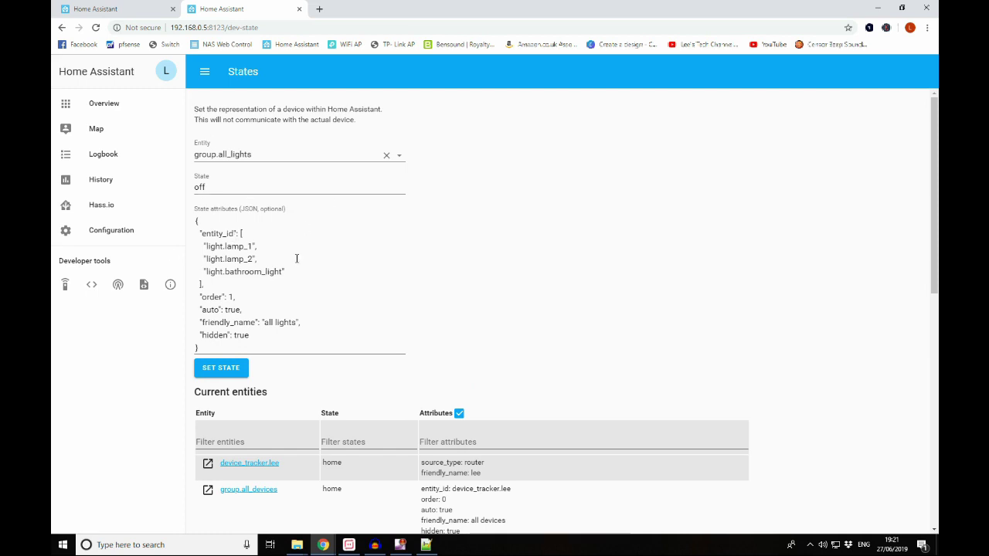
- Return to the new automation's tab and save the "lights off" automation
{"action": "left_click", "coordinate": [143, 8]}
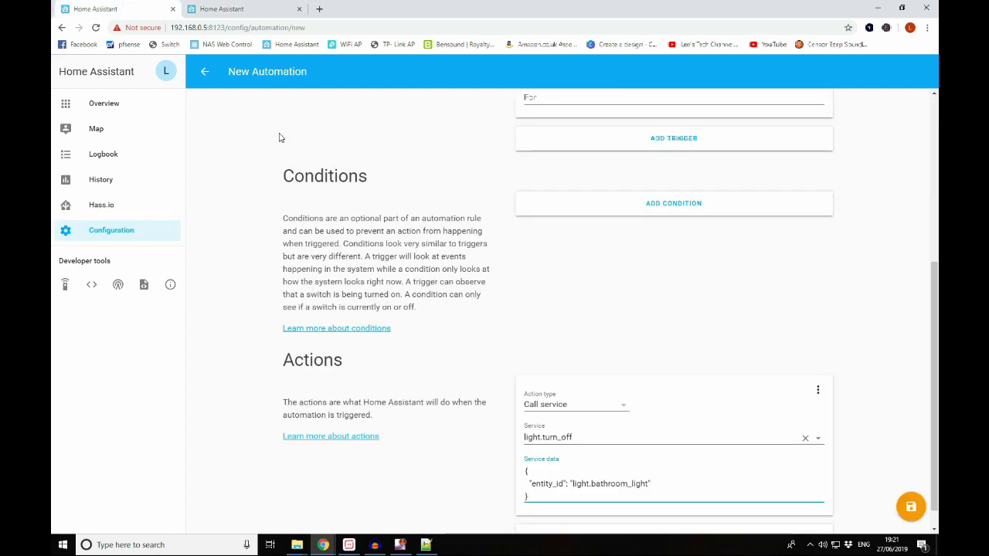
{"action": "left_click", "coordinate": [642, 279]}
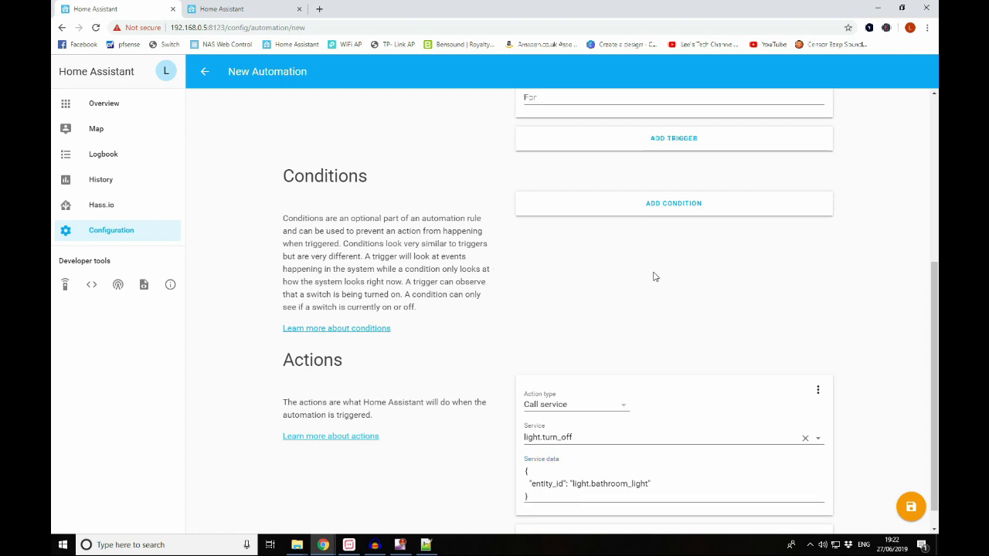
{"action": "scroll", "coordinate": [652, 277], "scroll_direction": "down", "scroll_amount": 1}
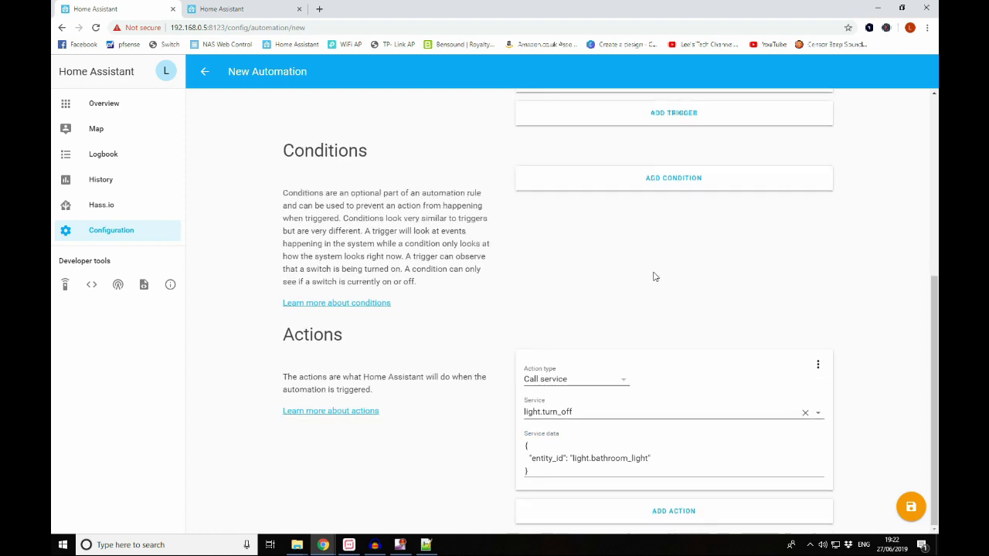
{"action": "left_click", "coordinate": [912, 512]}
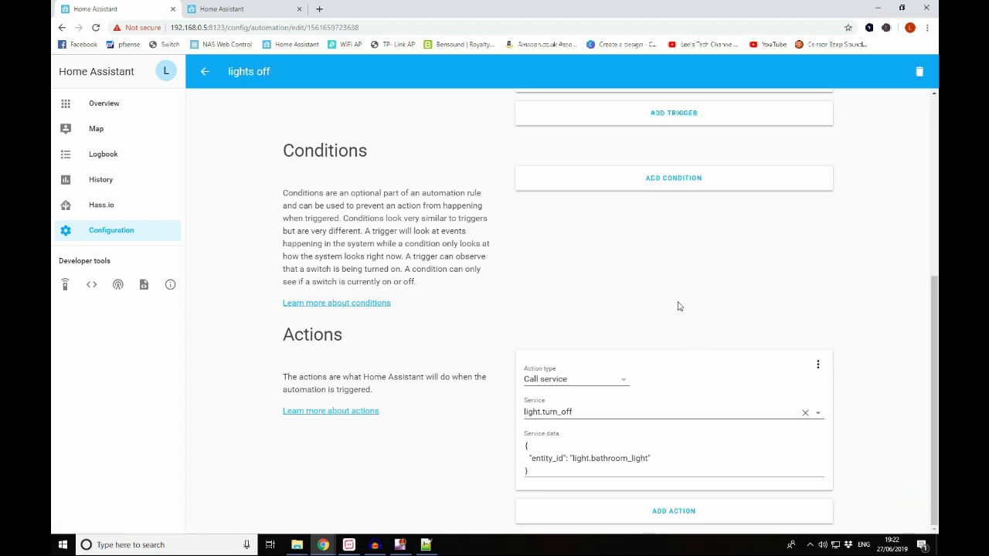
{"action": "scroll", "coordinate": [675, 302], "scroll_direction": "up", "scroll_amount": 4}
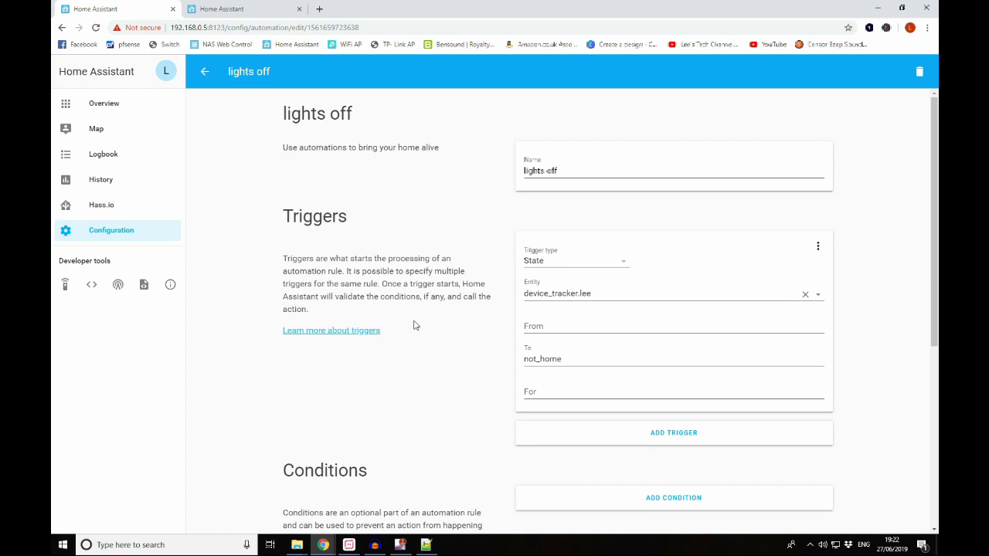
- Run the configuration validation check in the General configuration
{"action": "left_click", "coordinate": [119, 208]}
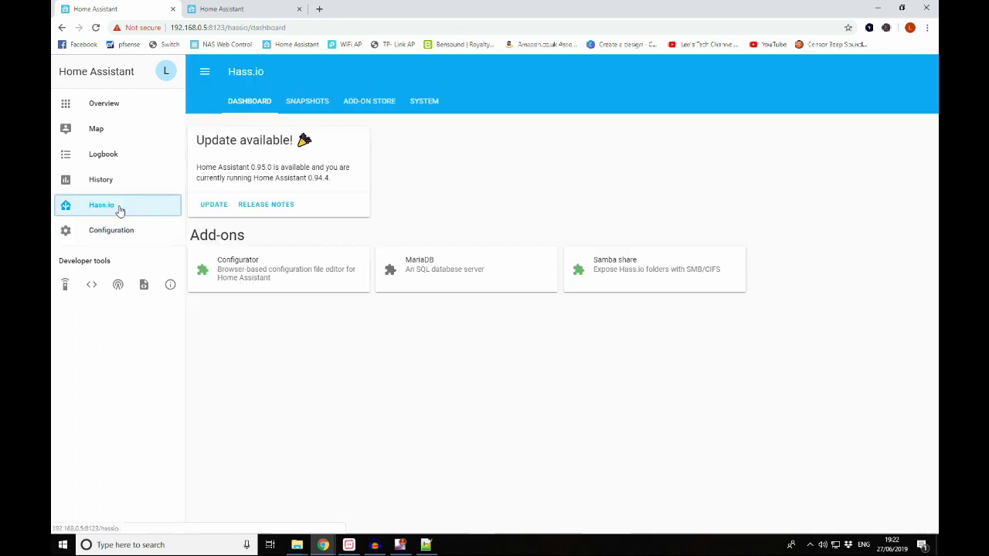
{"action": "left_click", "coordinate": [116, 229]}
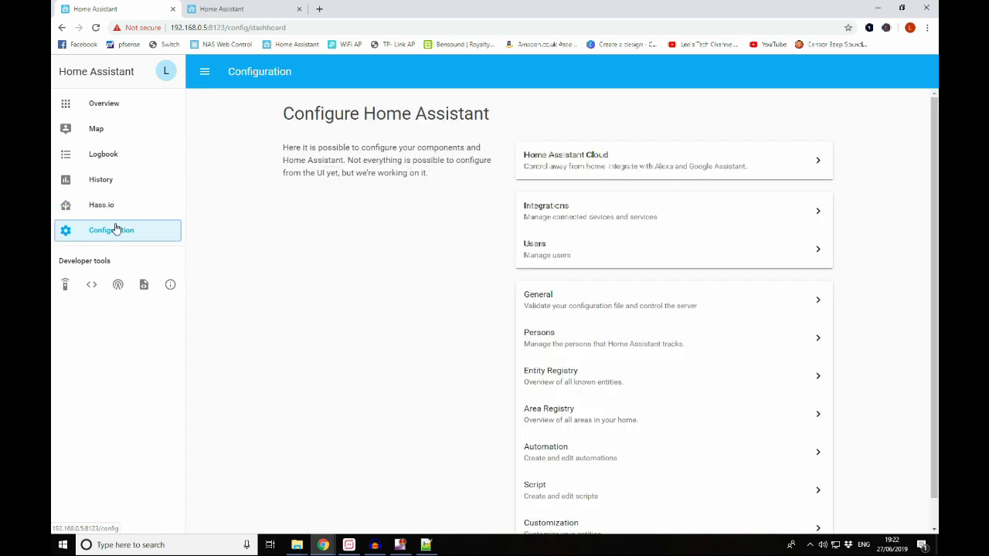
{"action": "left_click", "coordinate": [606, 305]}
{"action": "scroll", "coordinate": [434, 375], "scroll_direction": "down", "scroll_amount": 5}
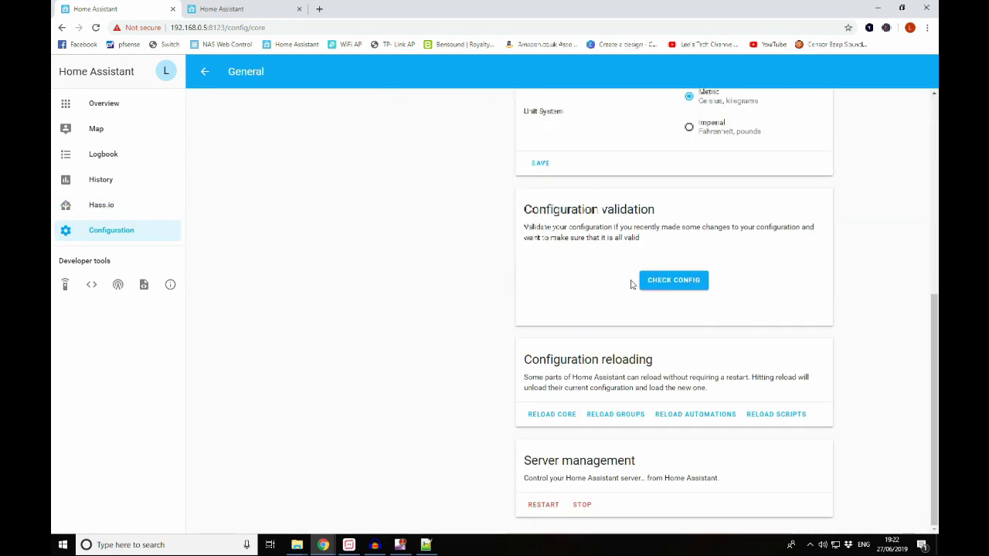
{"action": "left_click", "coordinate": [684, 283]}
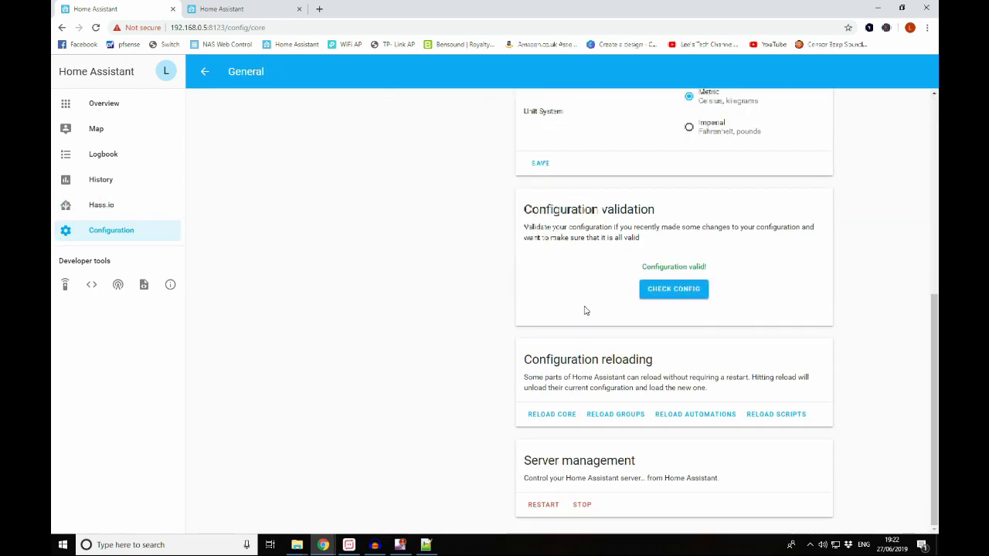
- Reboot the host system from the Hass.io system page
{"action": "left_click", "coordinate": [117, 204]}
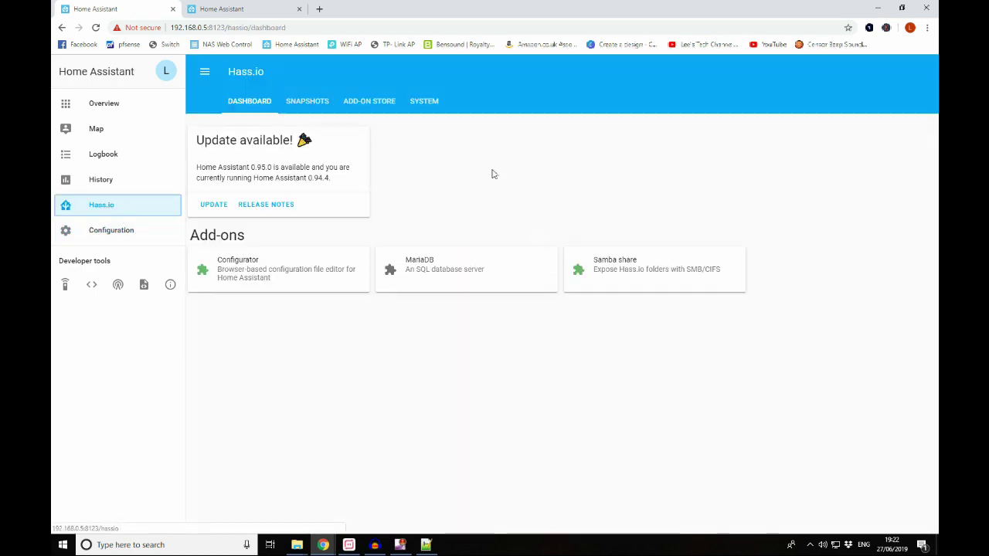
{"action": "left_click", "coordinate": [435, 108]}
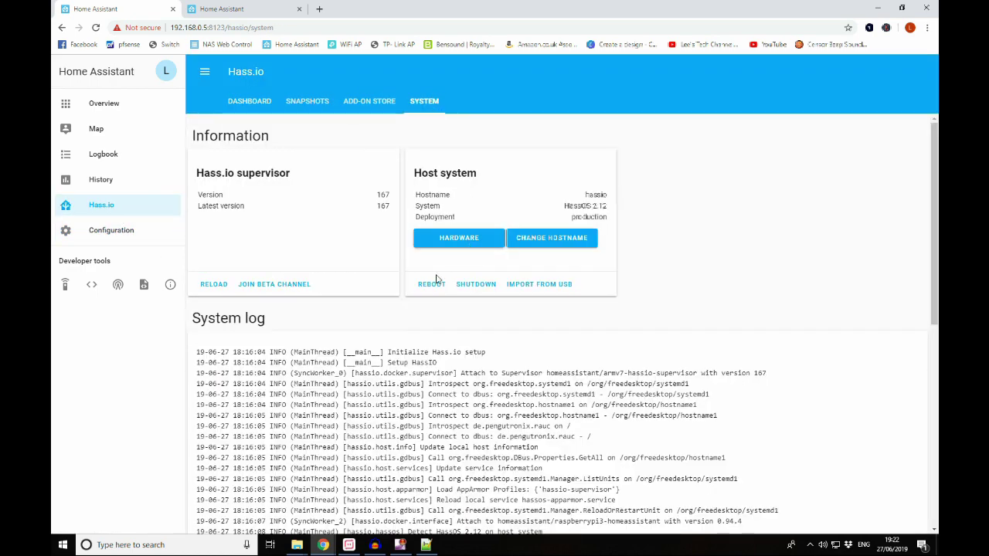
{"action": "left_click", "coordinate": [433, 286]}
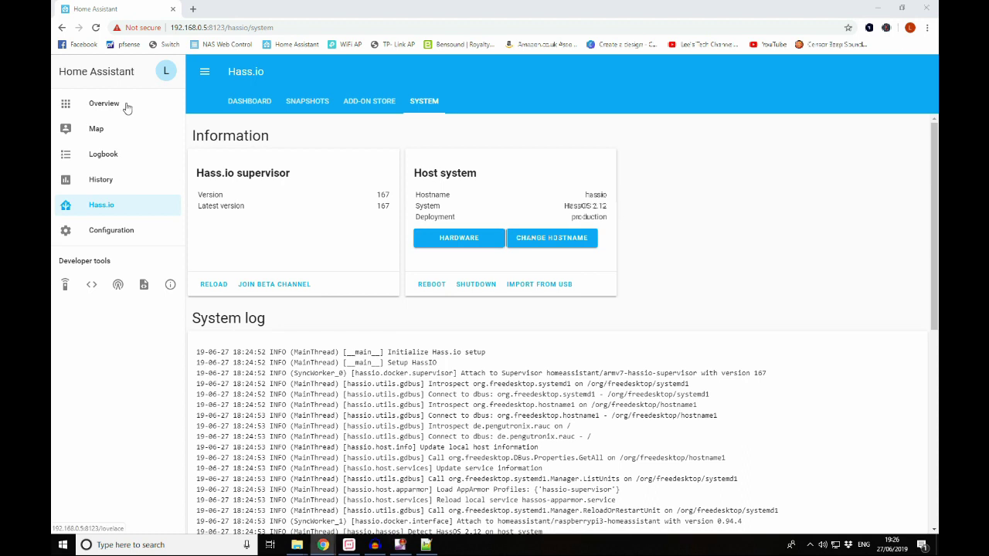
- Turn on lamp 3 on the Overview dashboard and manually trigger the "lights off" automation to test it
{"action": "left_click", "coordinate": [127, 108]}
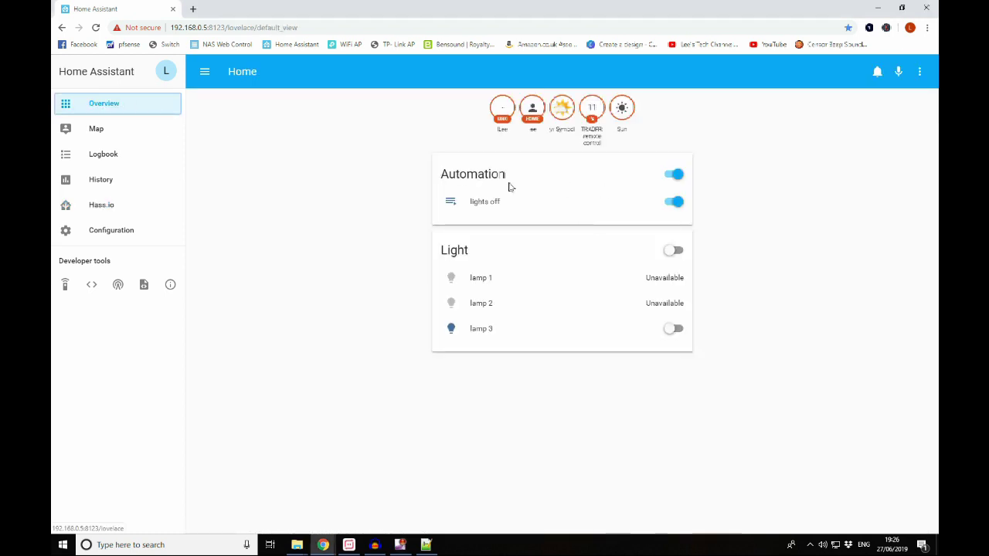
{"action": "left_click", "coordinate": [673, 329]}
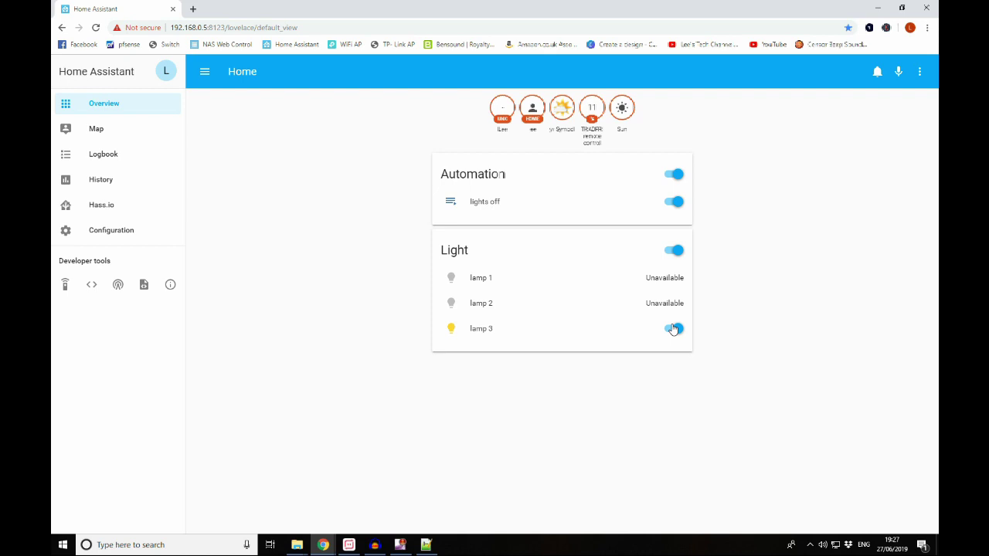
{"action": "left_click", "coordinate": [499, 205]}
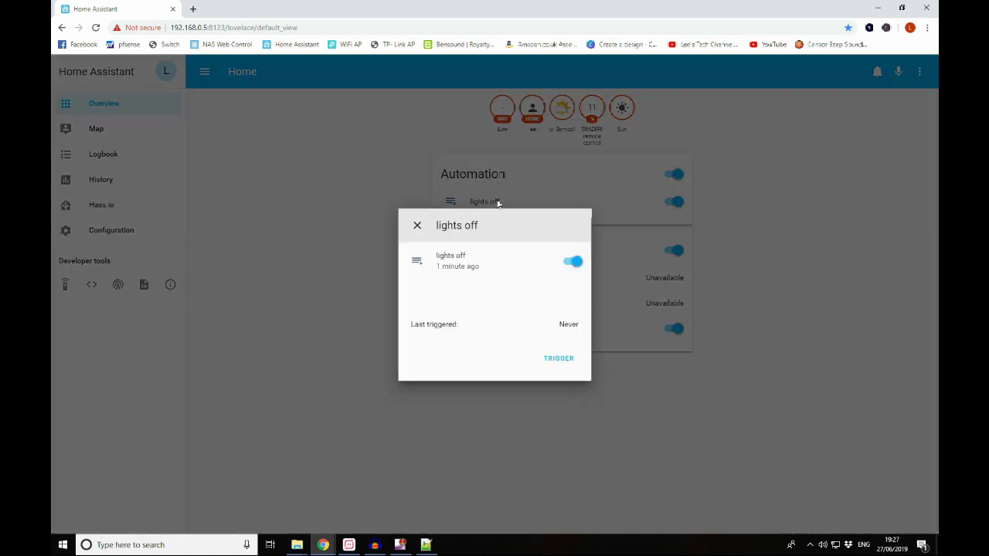
{"action": "left_click", "coordinate": [567, 361]}
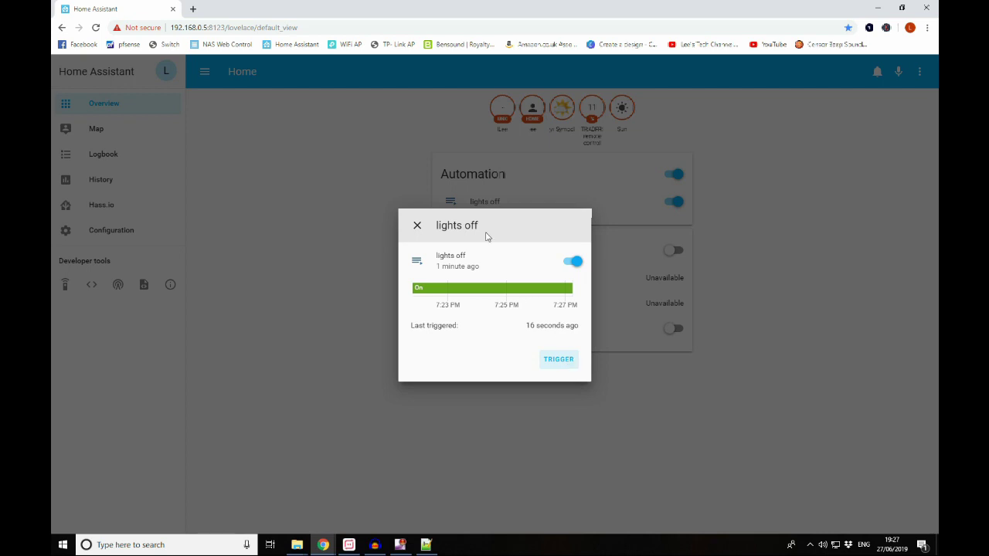
{"action": "left_click", "coordinate": [416, 226]}
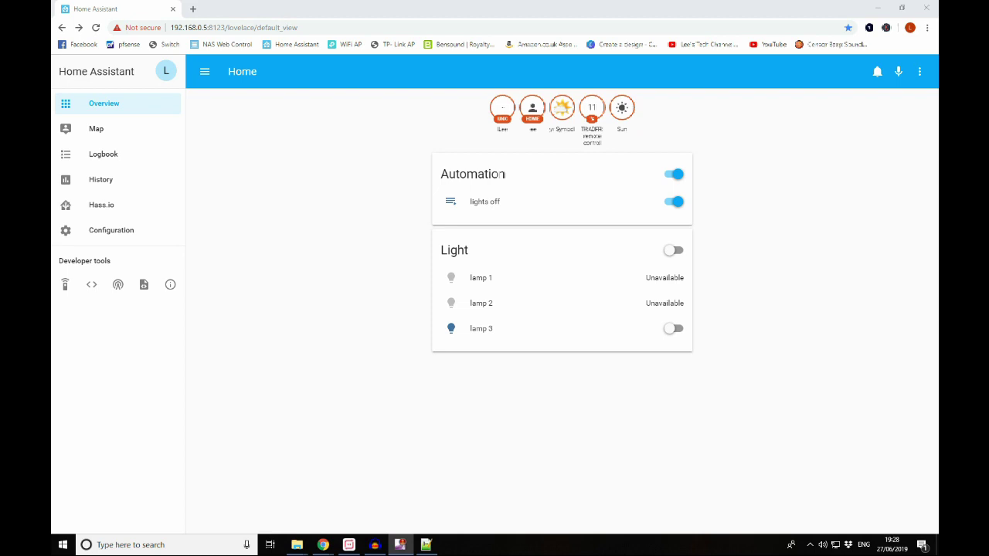
- Open the "lights off" automation in the Automation Editor and review its state trigger settings
{"action": "left_click", "coordinate": [128, 235]}
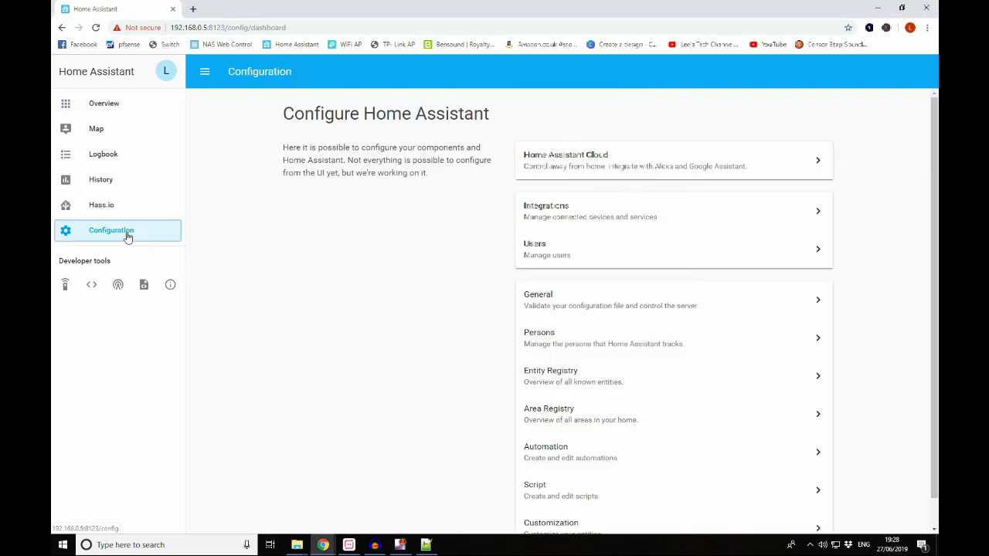
{"action": "scroll", "coordinate": [559, 433], "scroll_direction": "down", "scroll_amount": 1}
{"action": "left_click", "coordinate": [592, 422]}
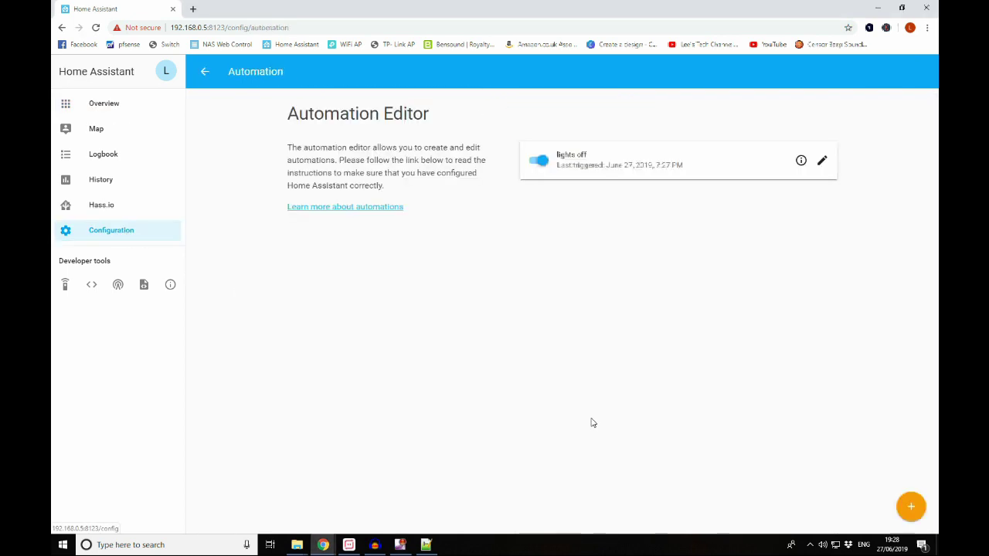
{"action": "left_click", "coordinate": [821, 160]}
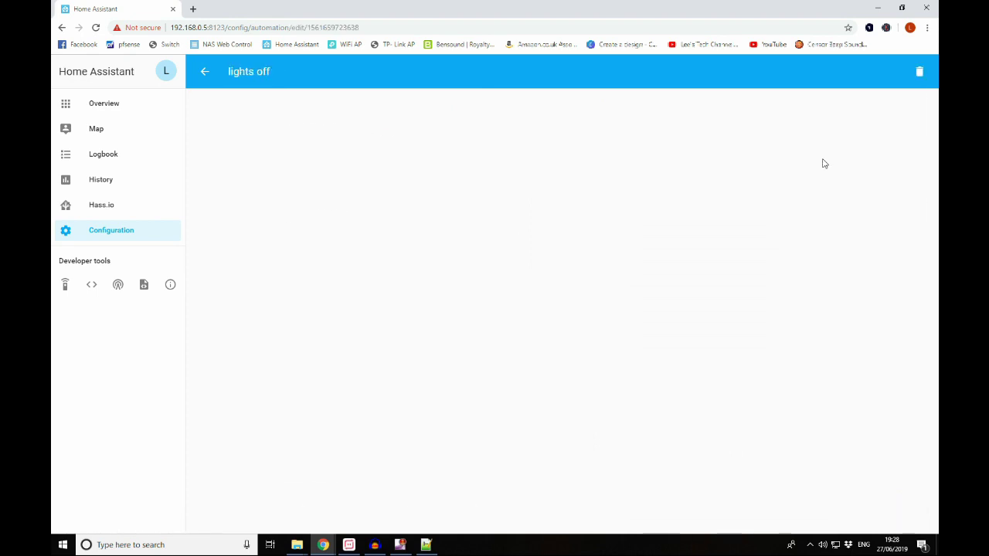
{"action": "scroll", "coordinate": [614, 309], "scroll_direction": "down", "scroll_amount": 1}
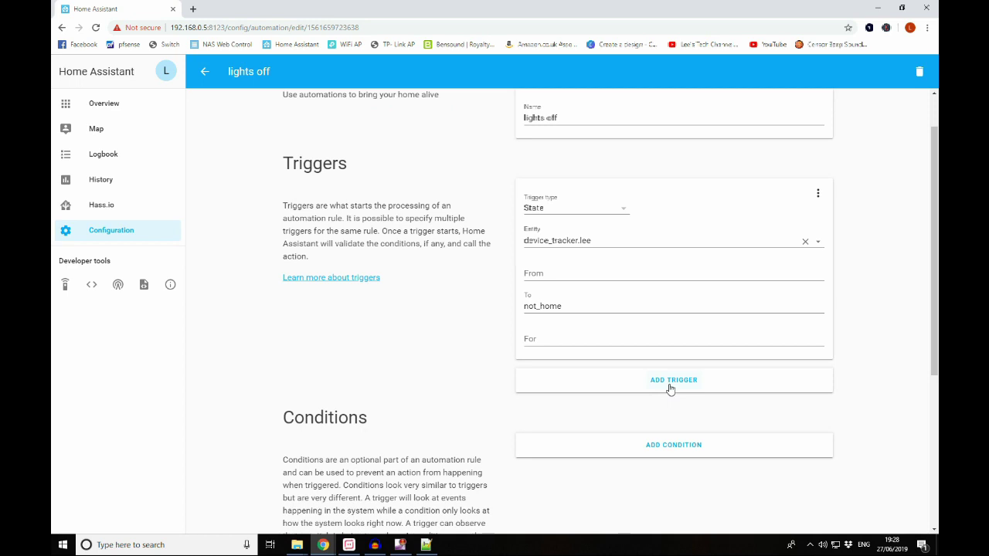
- Check the state of group.all_devices in the States developer tool, then return to the Overview dashboard
{"action": "left_click", "coordinate": [92, 285]}
{"action": "scroll", "coordinate": [374, 376], "scroll_direction": "down", "scroll_amount": 2}
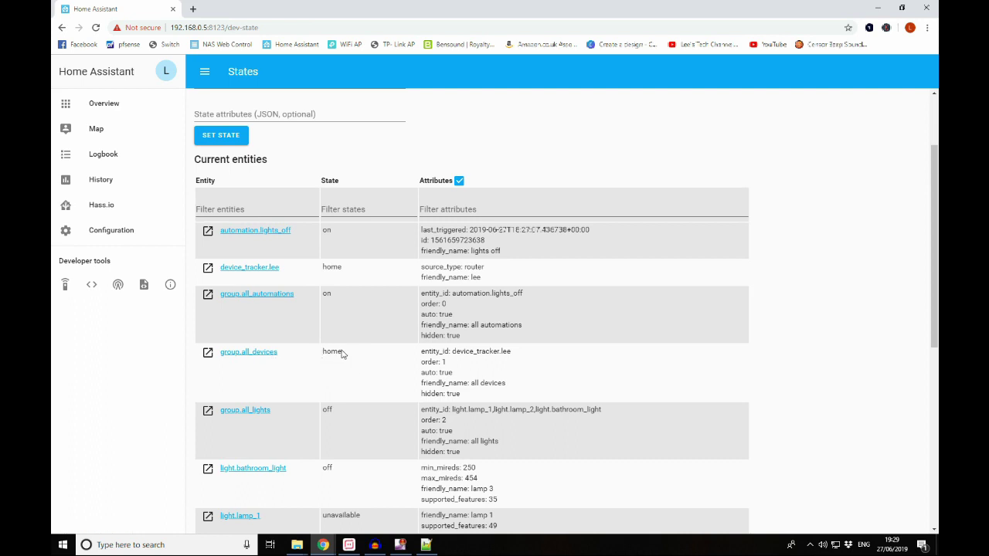
{"action": "left_click_drag", "start_coordinate": [341, 351], "coordinate": [322, 352]}
{"action": "left_click", "coordinate": [110, 106]}
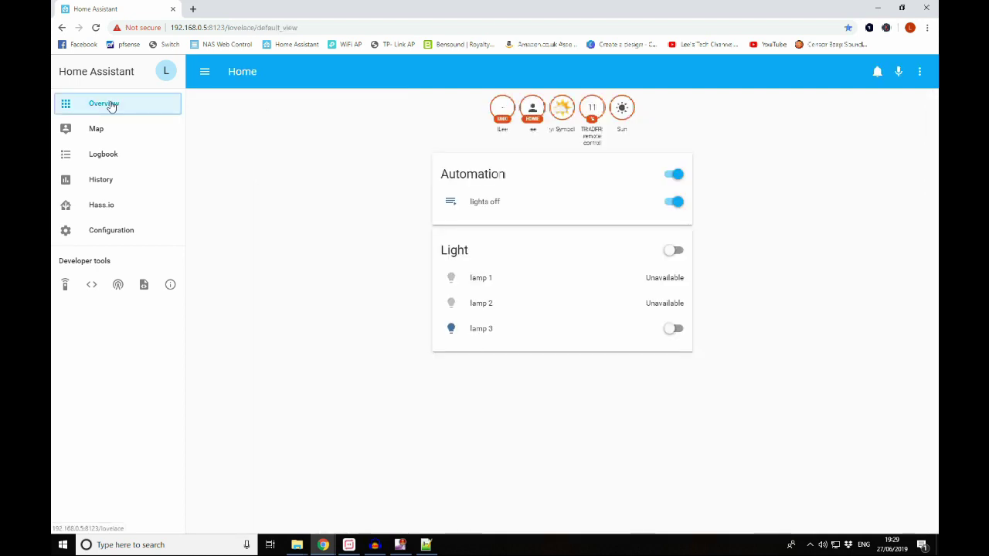